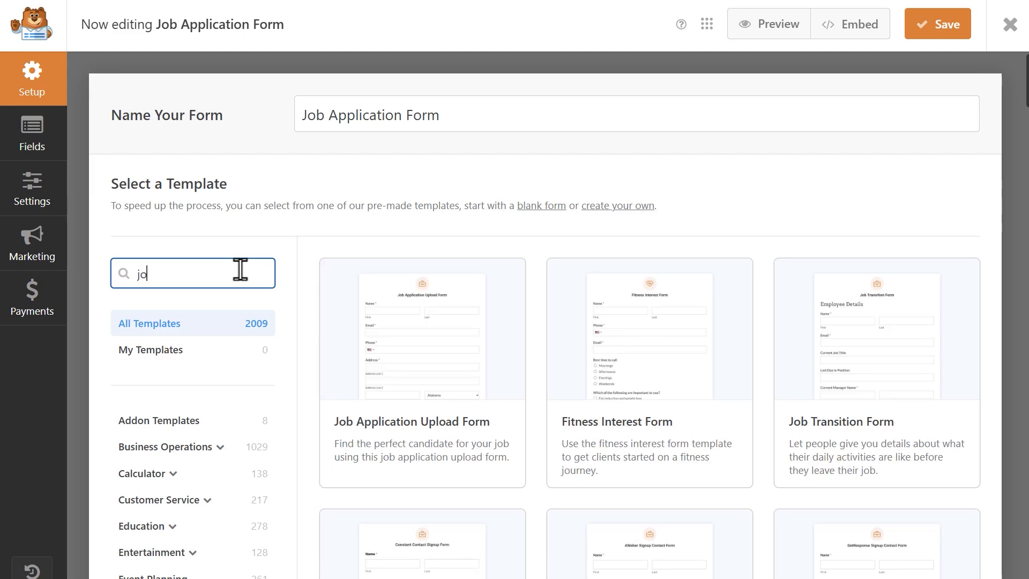
# Step: Search the templates for "job application" and use the Job Application Form template
pyautogui.write('cation')
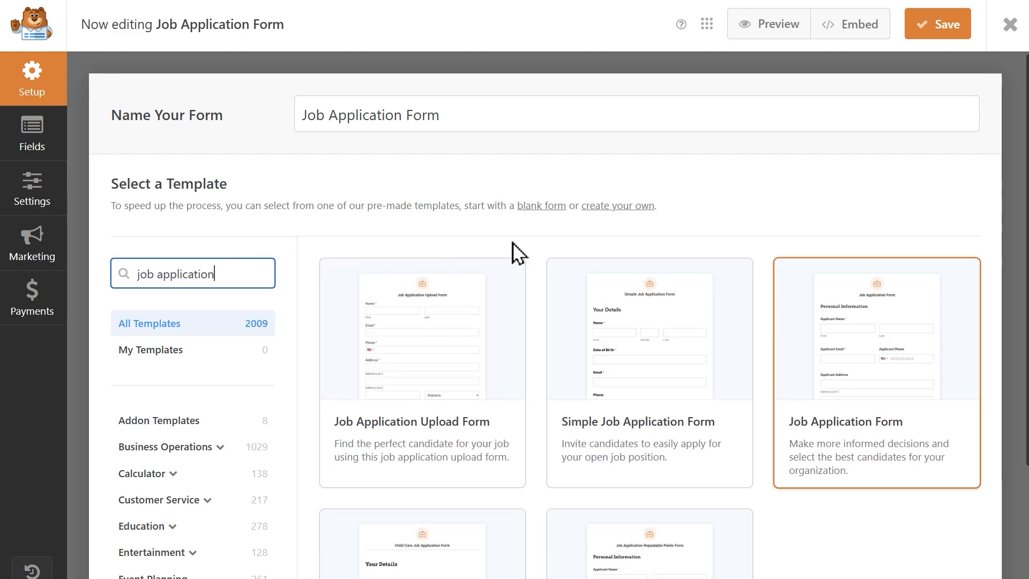
pyautogui.scroll(-3, 558, 316)
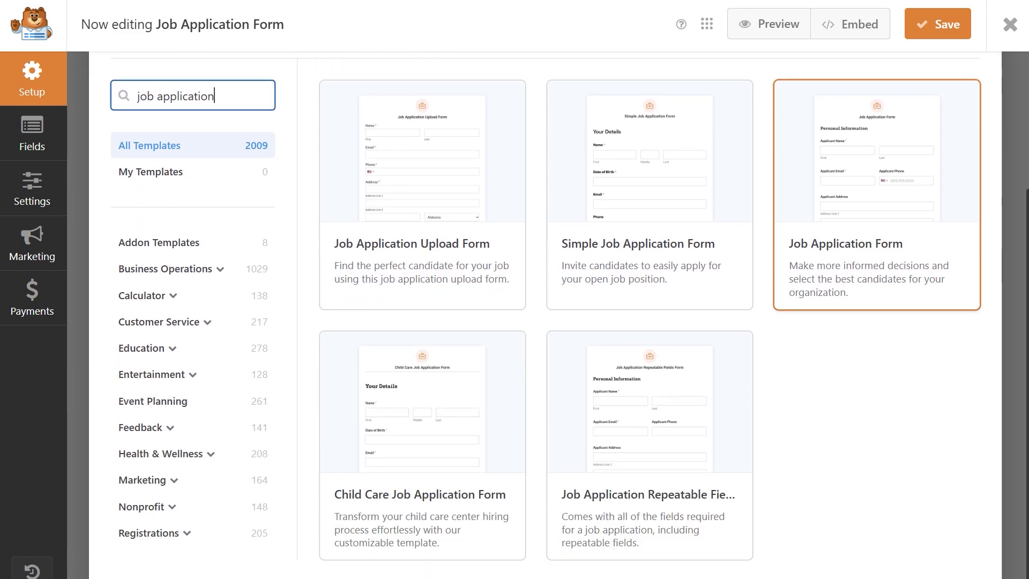
pyautogui.scroll(3, 1022, 118)
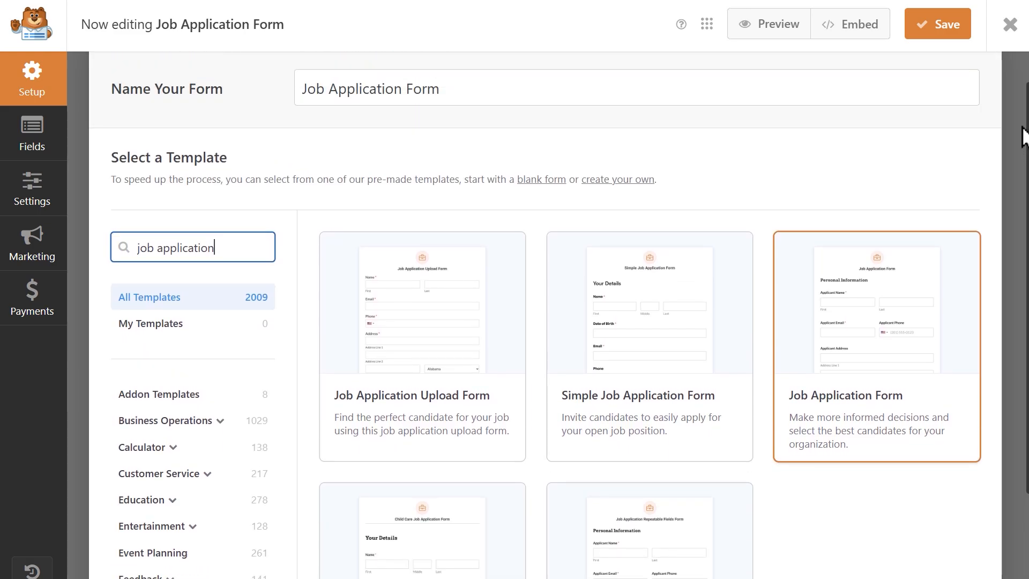
pyautogui.moveTo(864, 465)
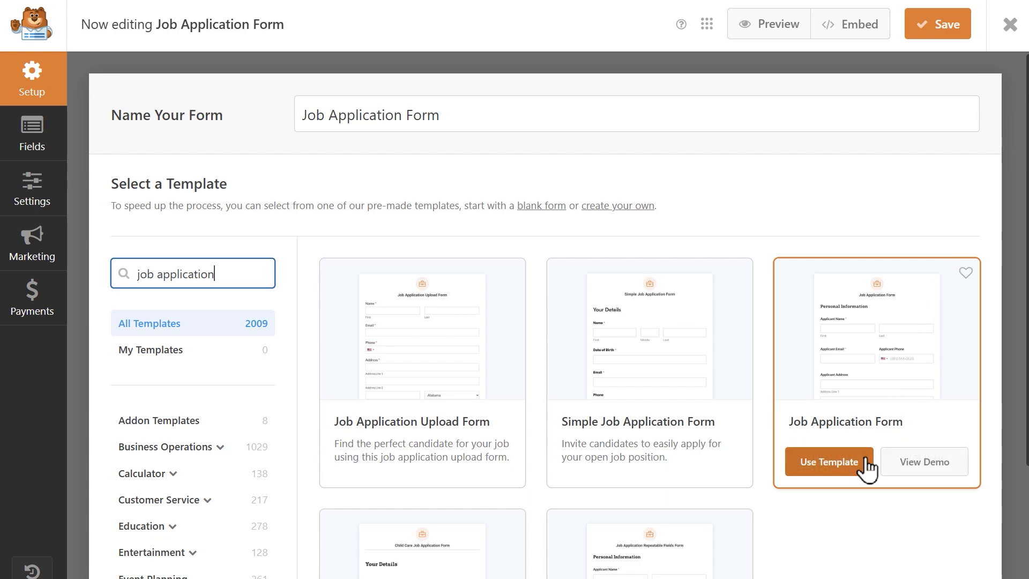
pyautogui.click(864, 462)
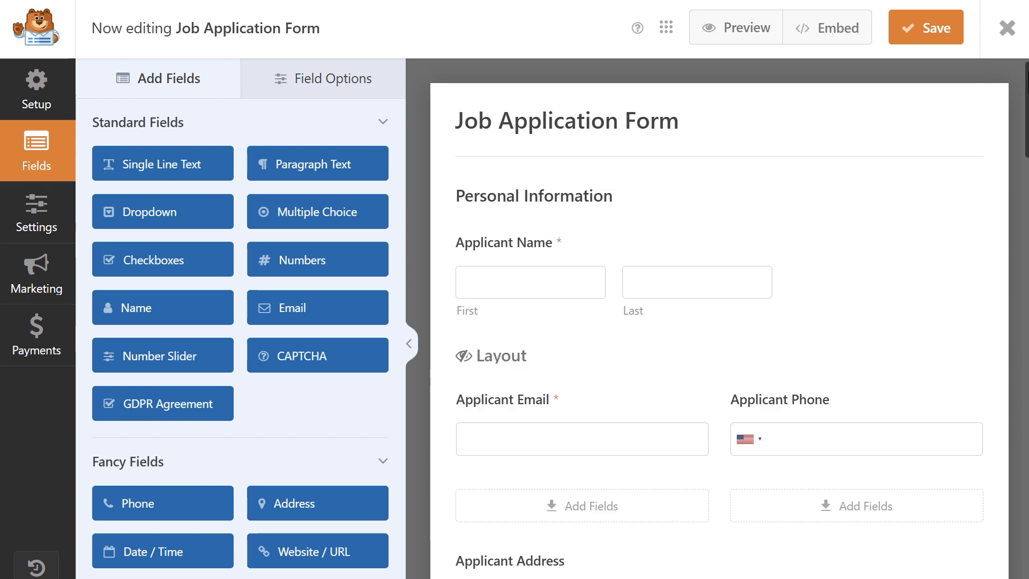
# Step: Insert a page break between the Education Level field and the Employment History section
pyautogui.scroll(-10, 718, 319)
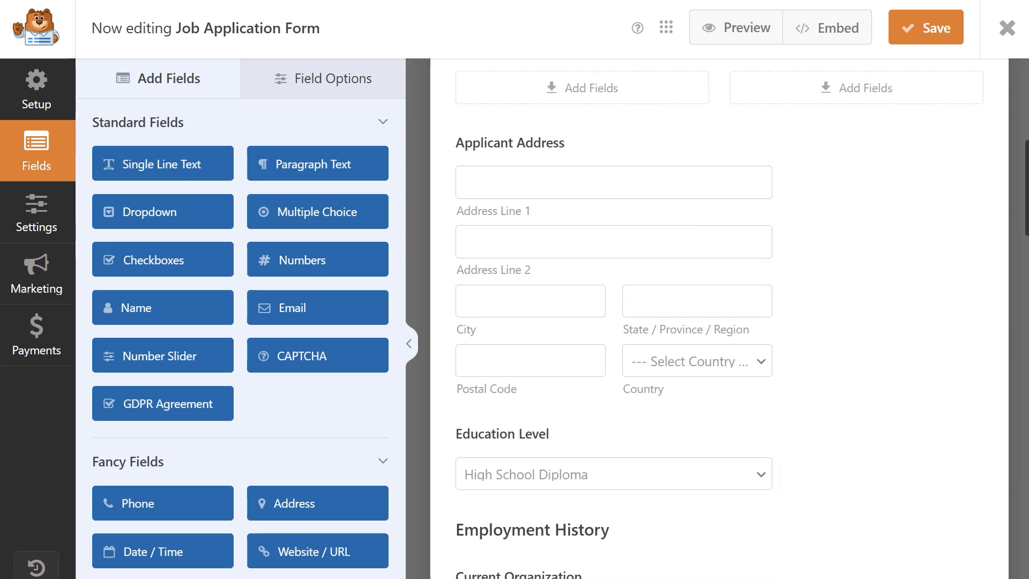
pyautogui.scroll(-10, 718, 318)
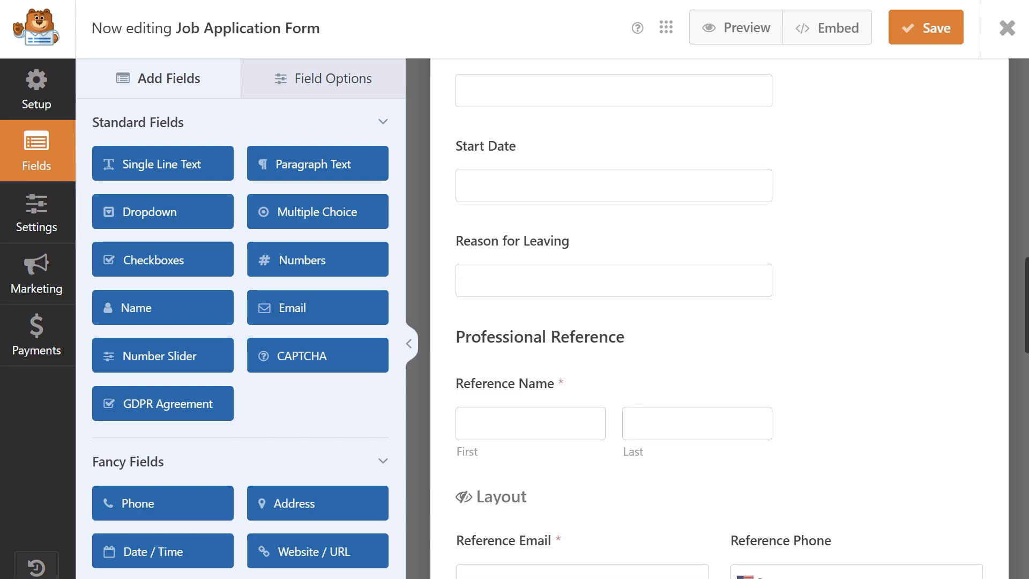
pyautogui.scroll(-10, 718, 319)
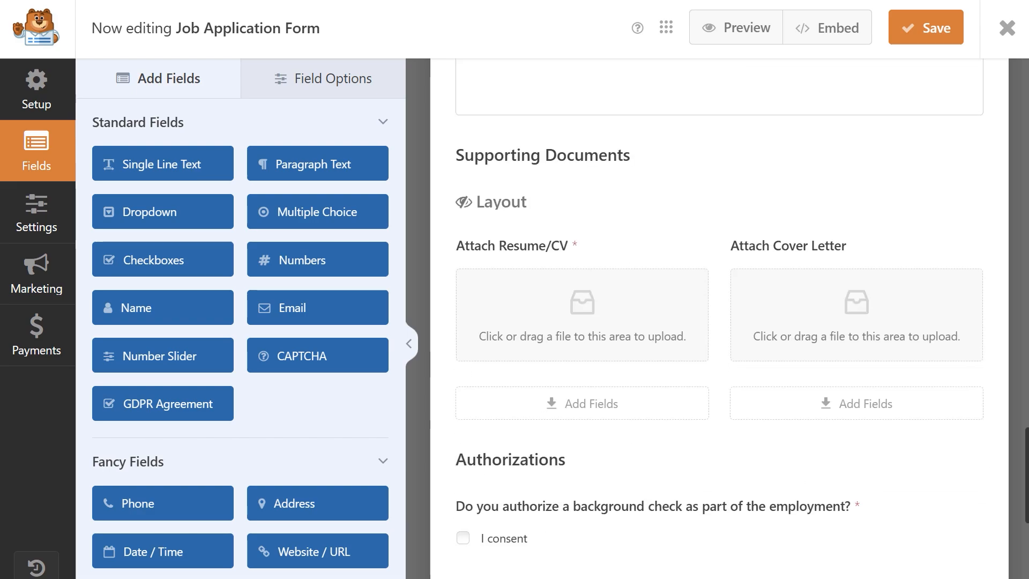
pyautogui.scroll(-4, 717, 319)
pyautogui.scroll(10, 718, 319)
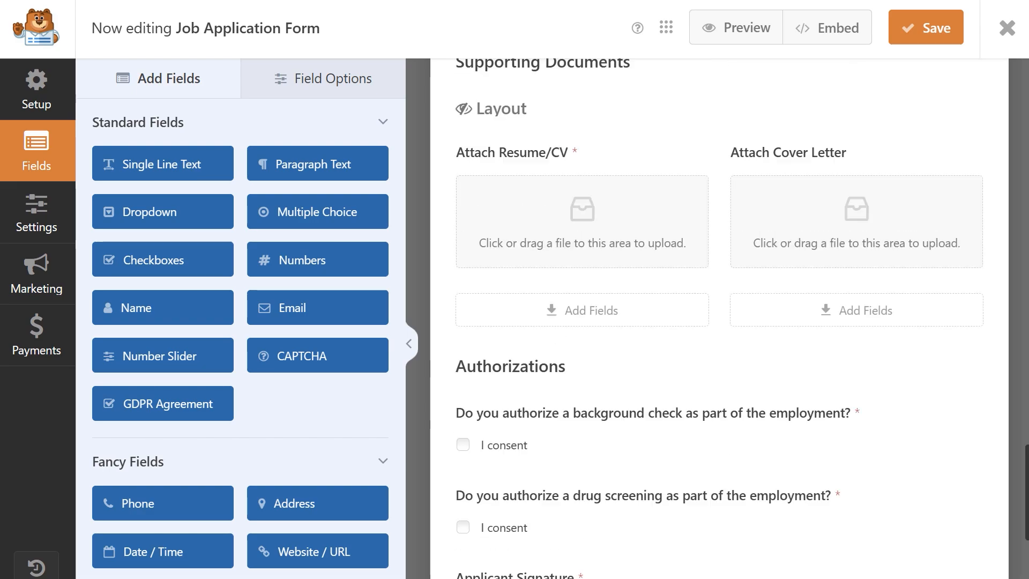
pyautogui.moveTo(1025, 412); pyautogui.dragTo(1025, 158)
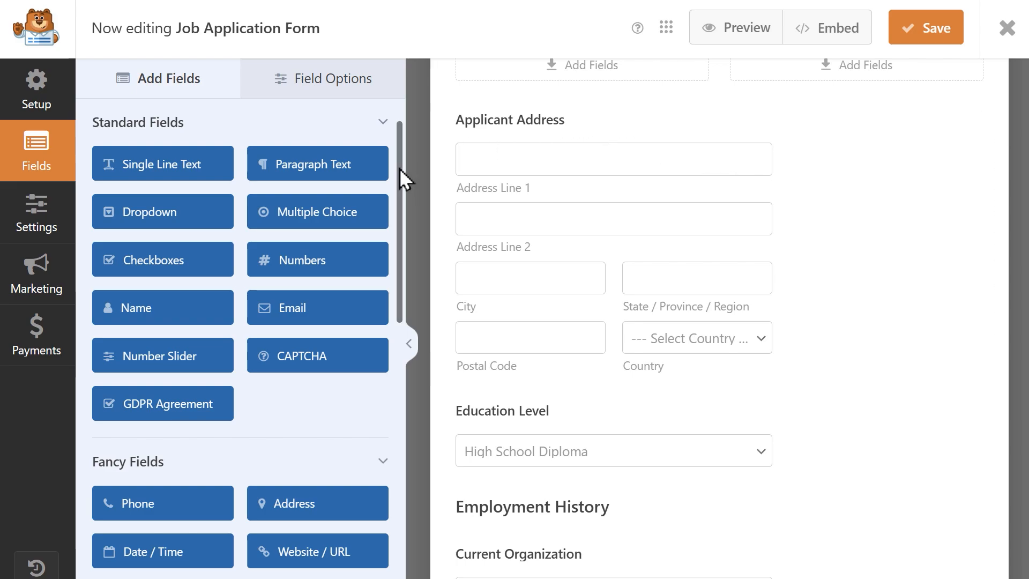
pyautogui.moveTo(399, 173); pyautogui.dragTo(407, 307)
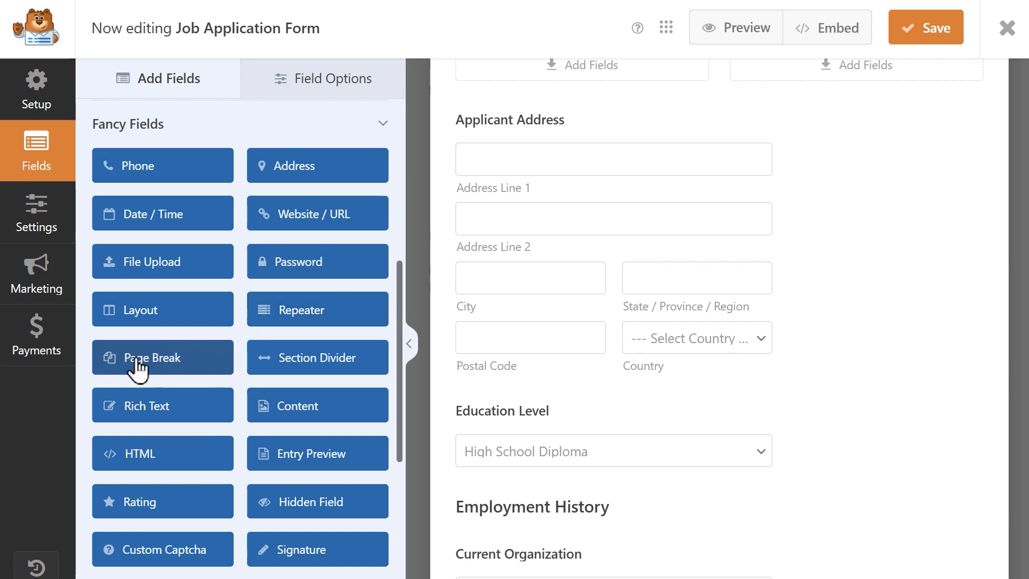
pyautogui.moveTo(138, 366); pyautogui.dragTo(516, 505)
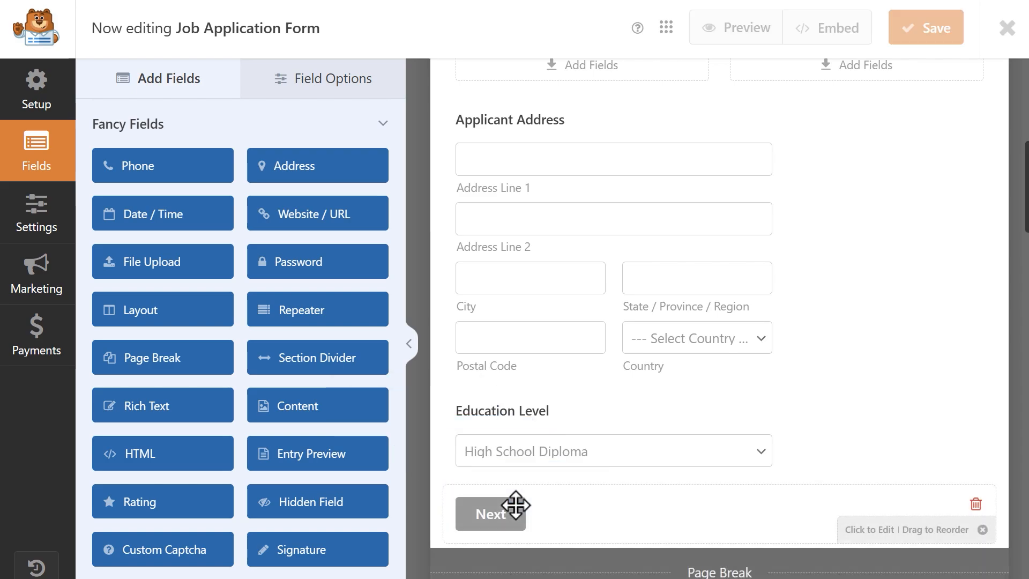
# Step: Insert a page break just before the Availability section and enable Display Previous for it
pyautogui.scroll(-18, 991, 418)
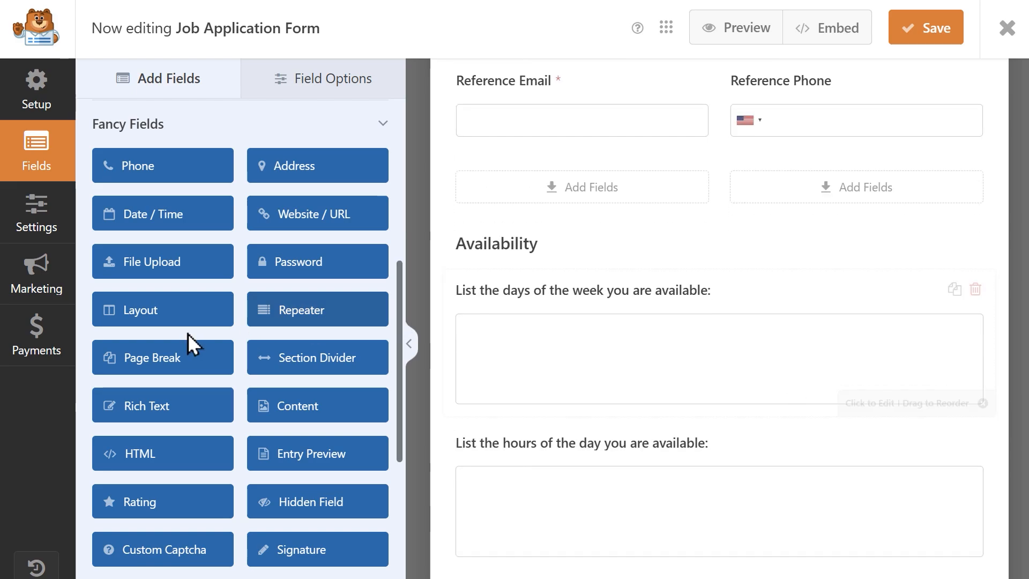
pyautogui.moveTo(166, 358); pyautogui.dragTo(508, 232)
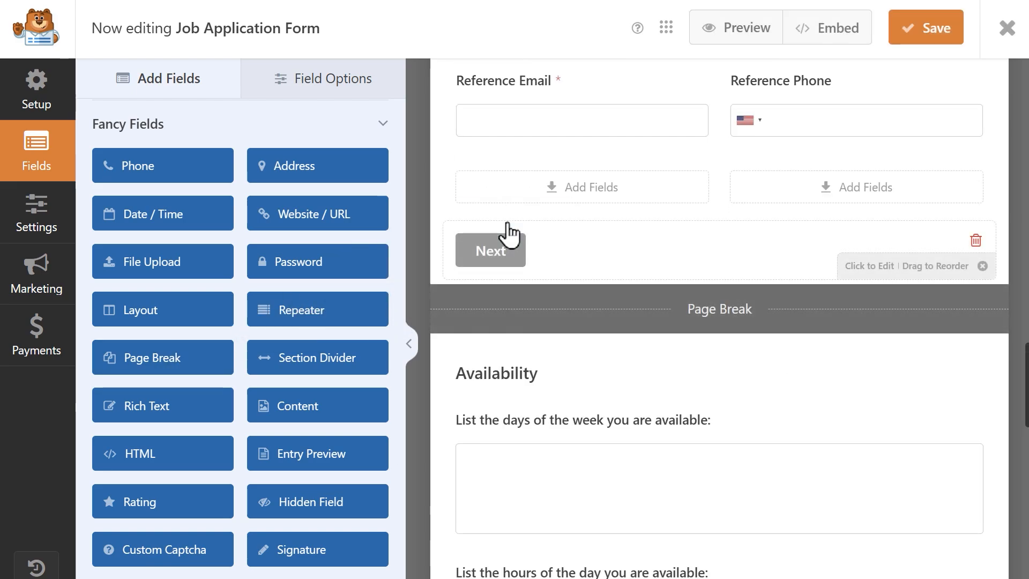
pyautogui.click(508, 232)
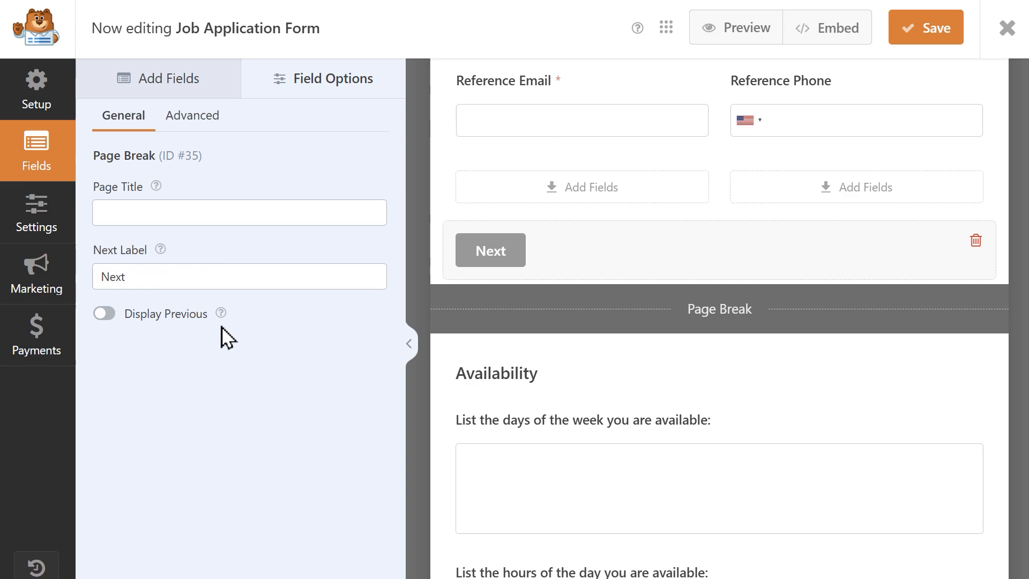
pyautogui.click(105, 314)
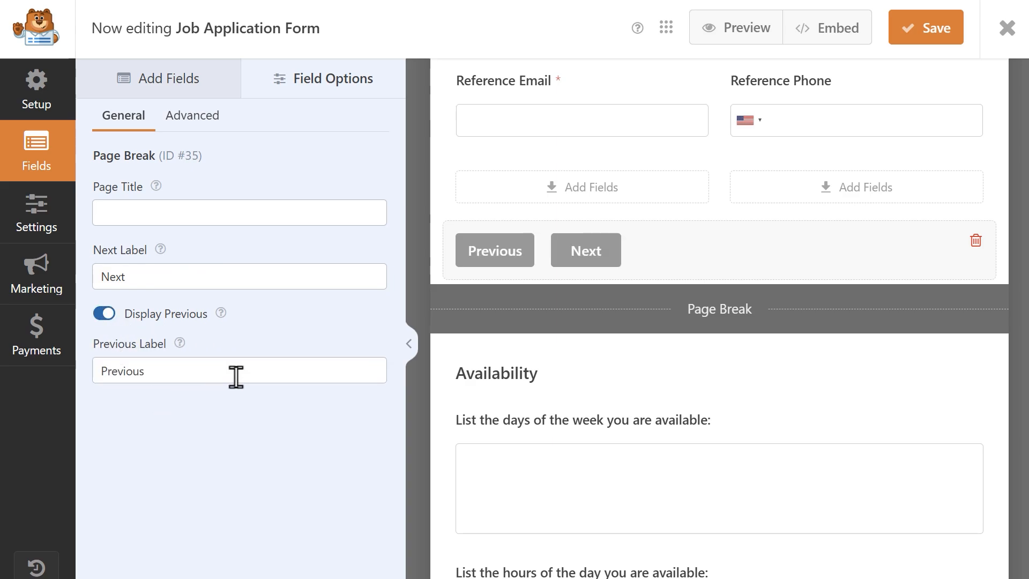
# Step: Open the First Page / Progress Indicator settings and review the progress indicator styles and the indicator color picker
pyautogui.scroll(10, 482, 352)
pyautogui.scroll(5, 485, 352)
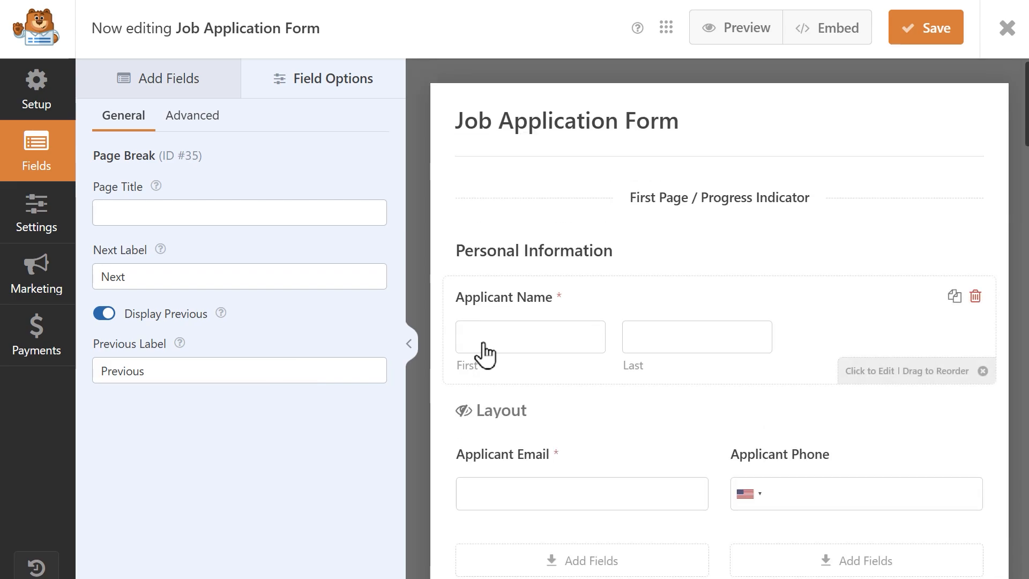
pyautogui.click(568, 203)
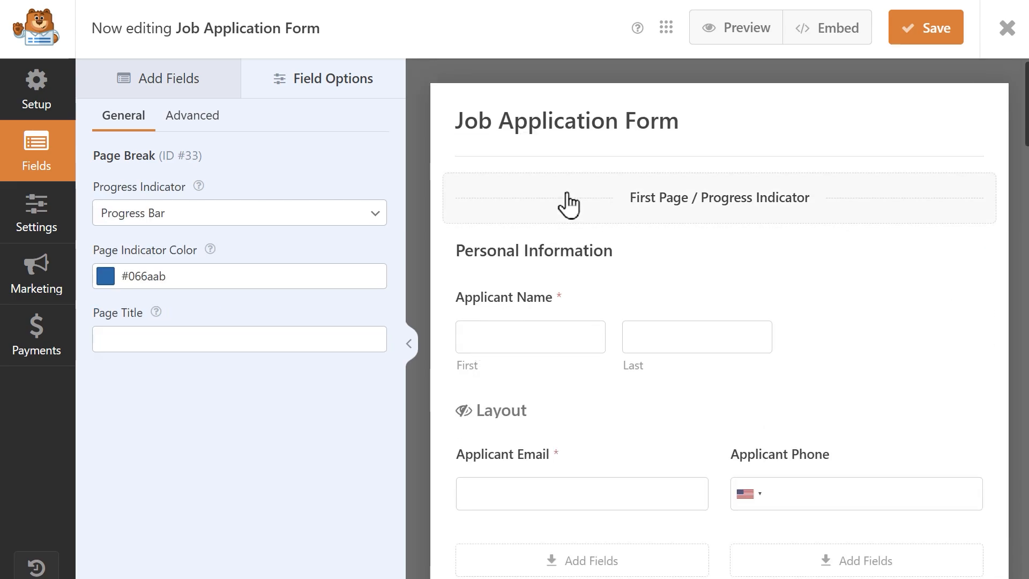
pyautogui.click(363, 219)
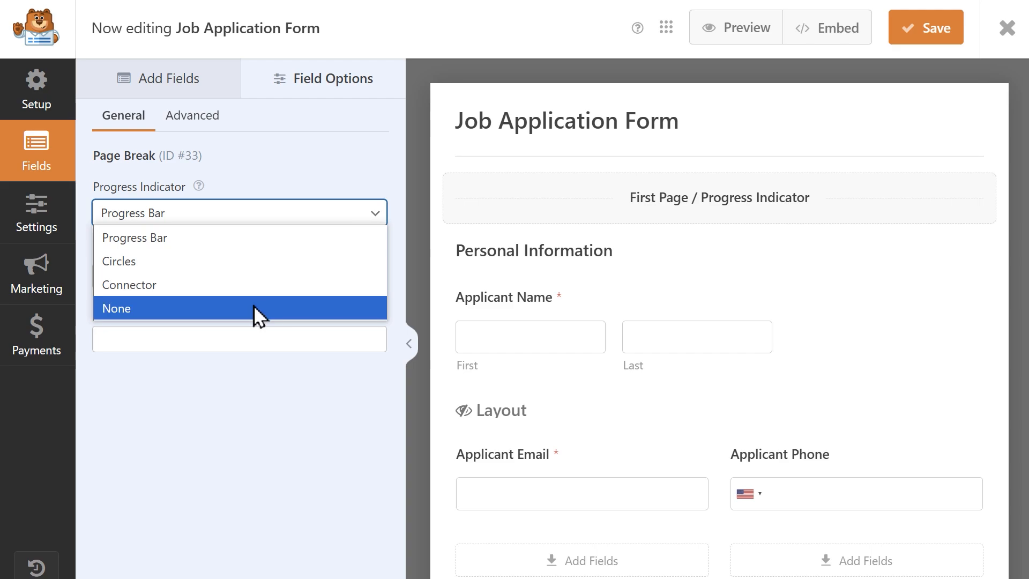
pyautogui.click(182, 427)
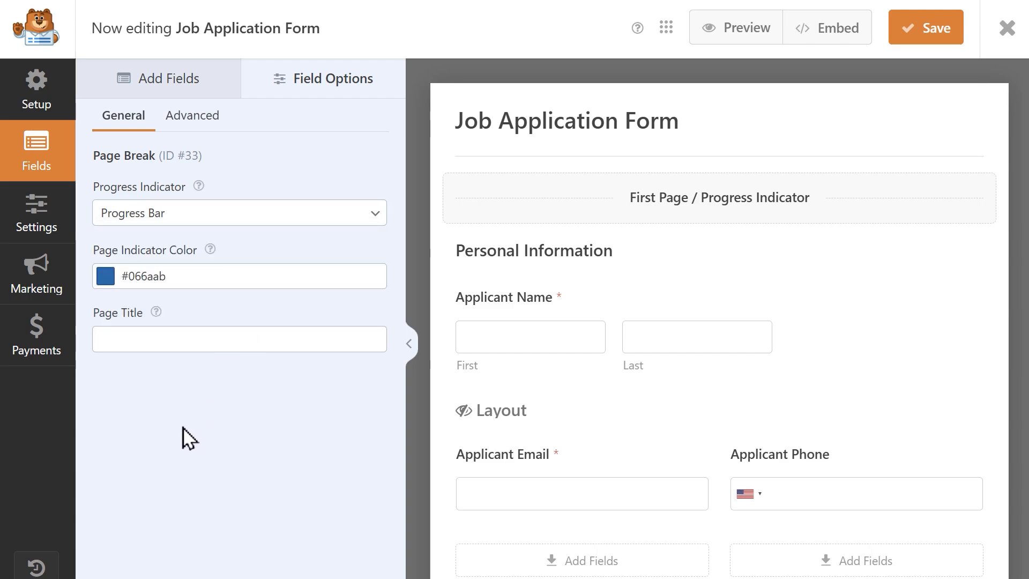
pyautogui.click(209, 267)
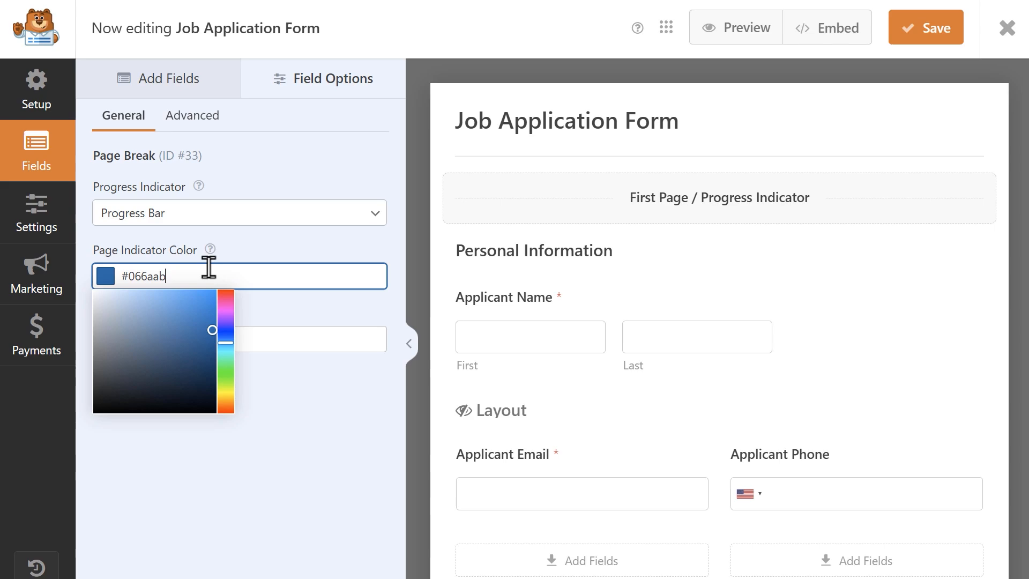
pyautogui.click(362, 426)
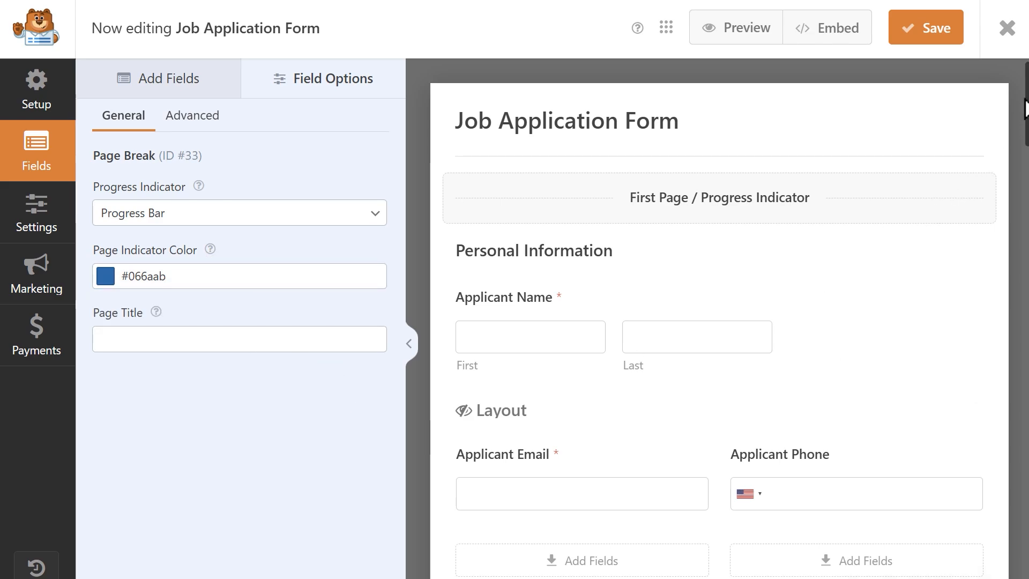
# Step: Add a Repeater field directly below the Employment History heading and give it the layout with four equal columns
pyautogui.moveTo(1022, 104); pyautogui.dragTo(1023, 271)
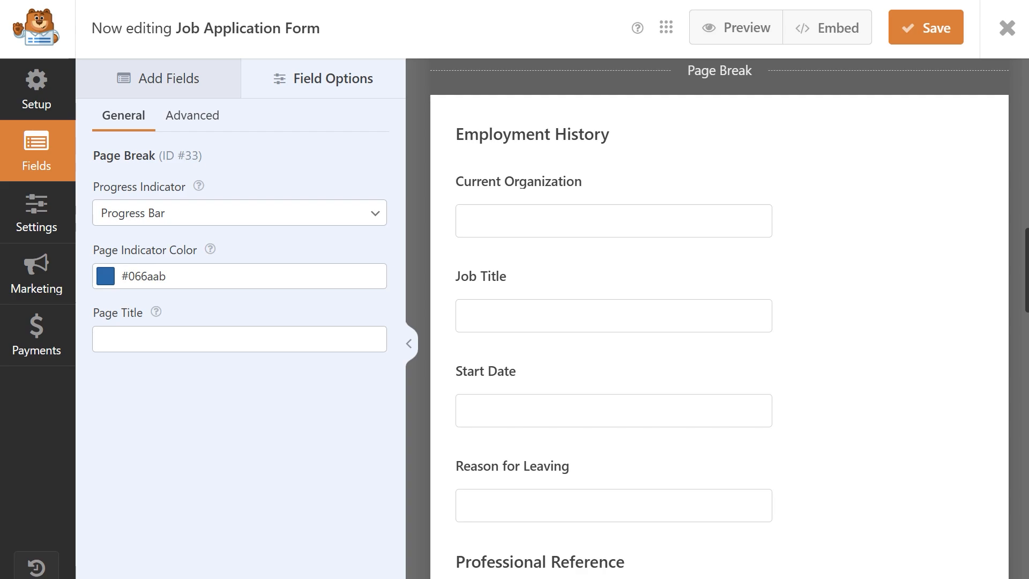
pyautogui.click(192, 89)
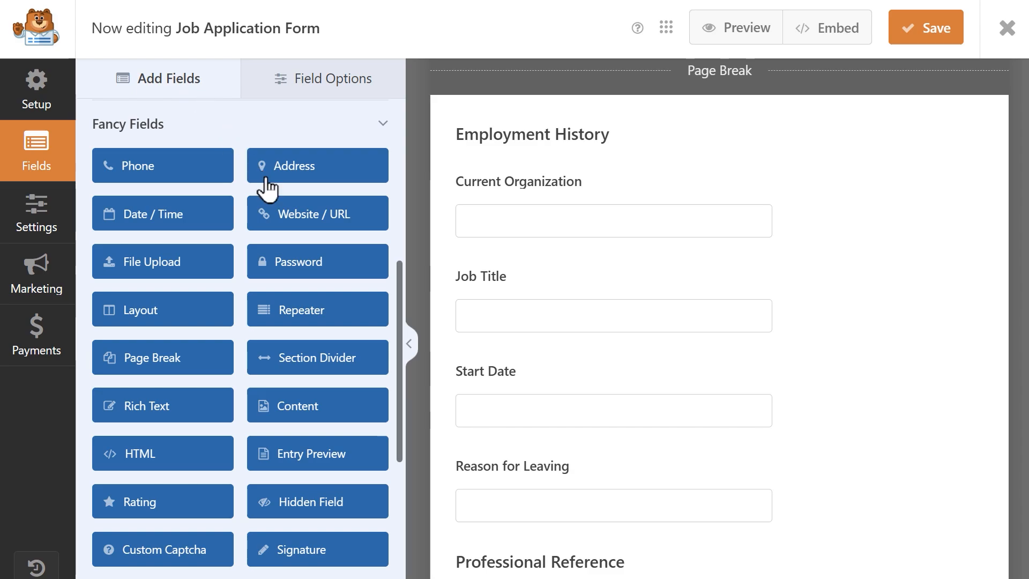
pyautogui.moveTo(306, 313); pyautogui.dragTo(496, 188)
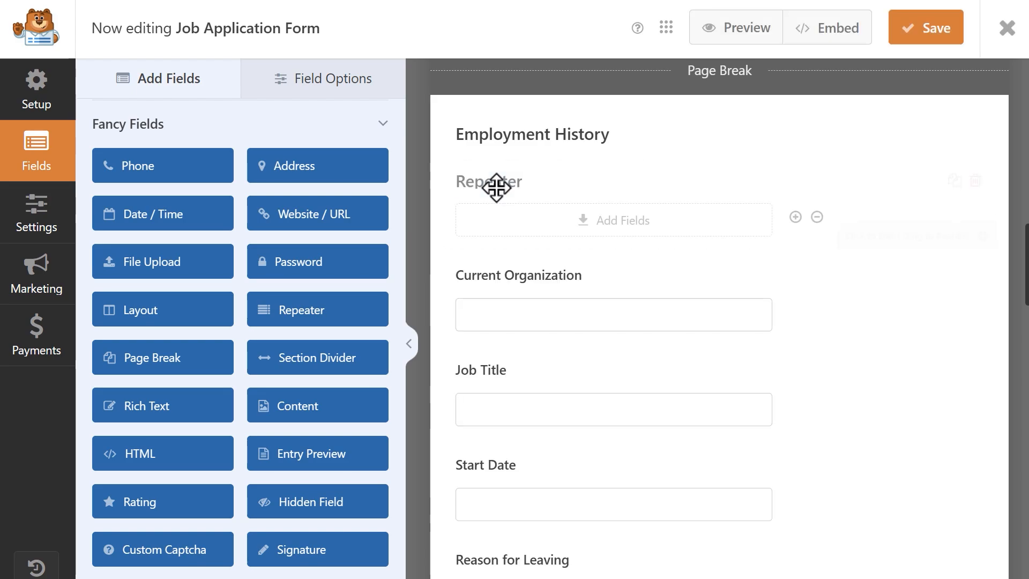
pyautogui.click(497, 199)
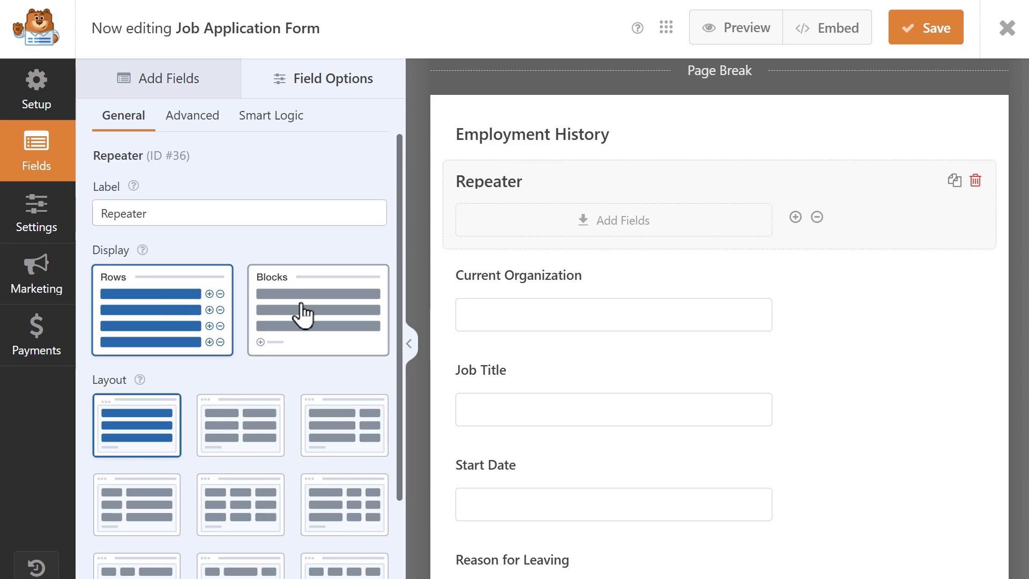
pyautogui.moveTo(399, 223); pyautogui.dragTo(397, 345)
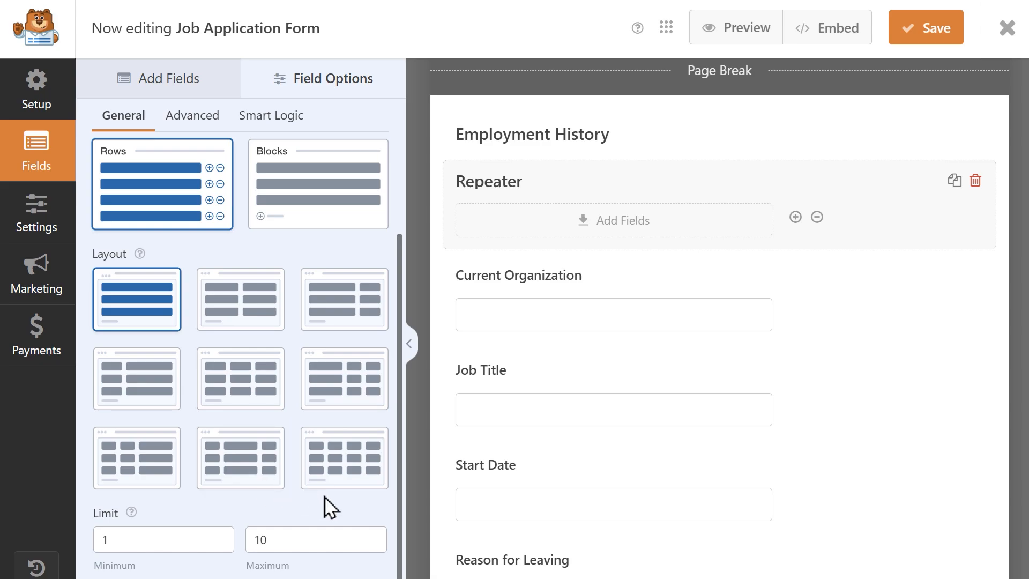
pyautogui.click(351, 455)
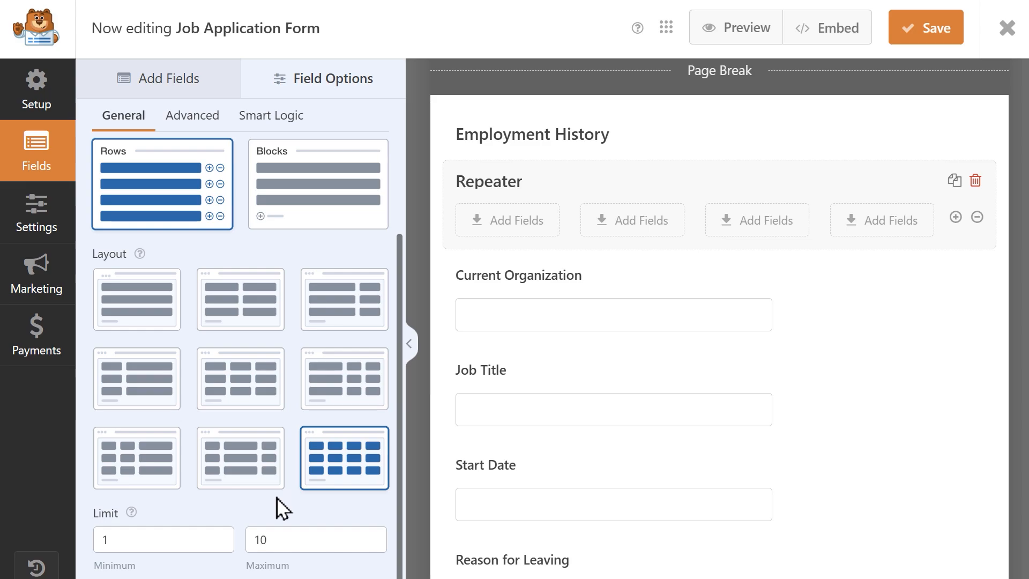
# Step: Move Current Organization, Job Title, Start Date and Reason for Leaving, in that order, into the repeater's four columns
pyautogui.moveTo(497, 289); pyautogui.dragTo(489, 223)
pyautogui.moveTo(499, 368); pyautogui.dragTo(620, 276)
pyautogui.moveTo(518, 355); pyautogui.dragTo(764, 264)
pyautogui.moveTo(553, 352); pyautogui.dragTo(921, 258)
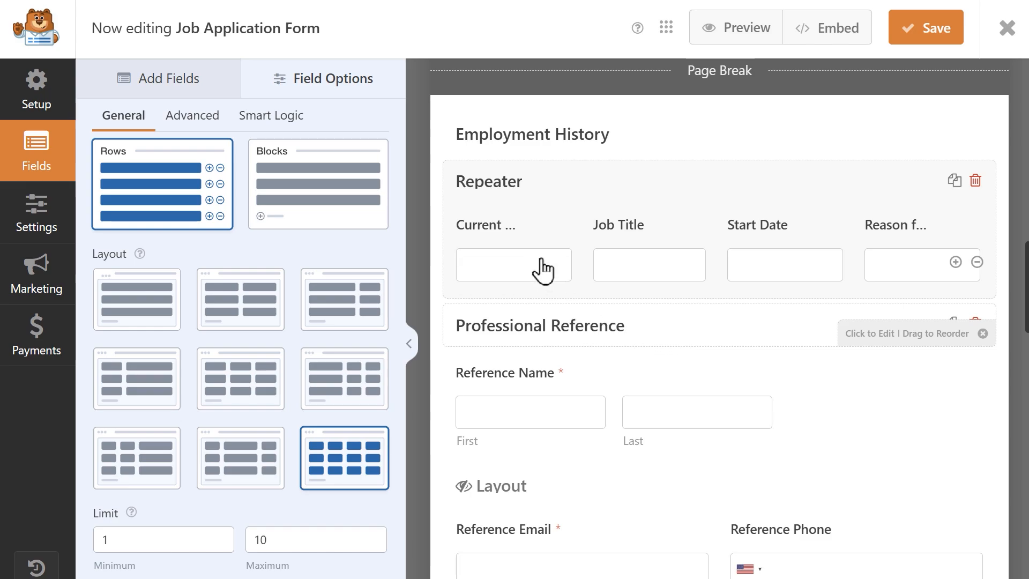
# Step: Shorten the label of the Current Organization field in the repeater to "Organization"
pyautogui.click(529, 244)
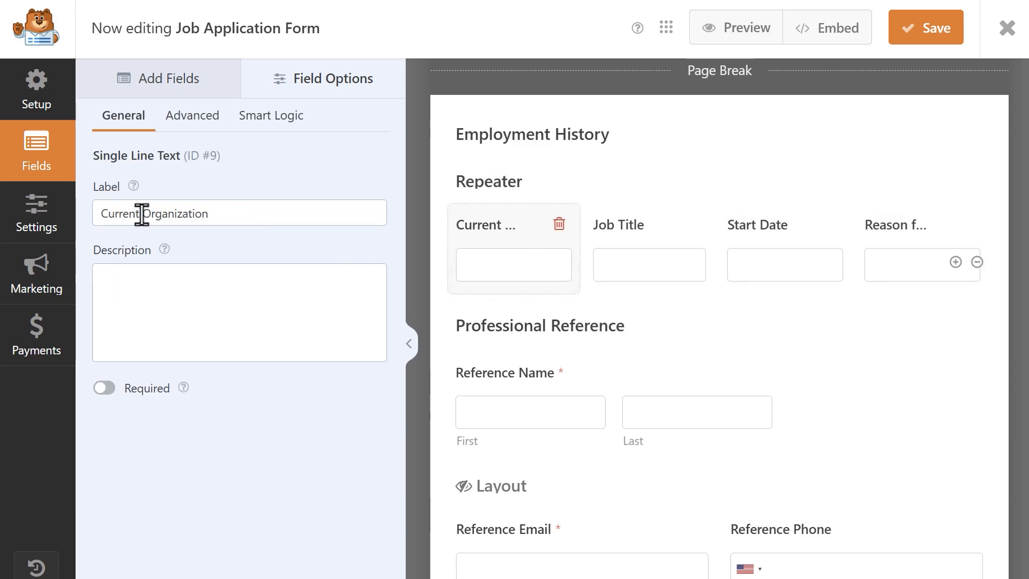
pyautogui.moveTo(141, 214); pyautogui.dragTo(92, 228)
pyautogui.press('BackSpace')
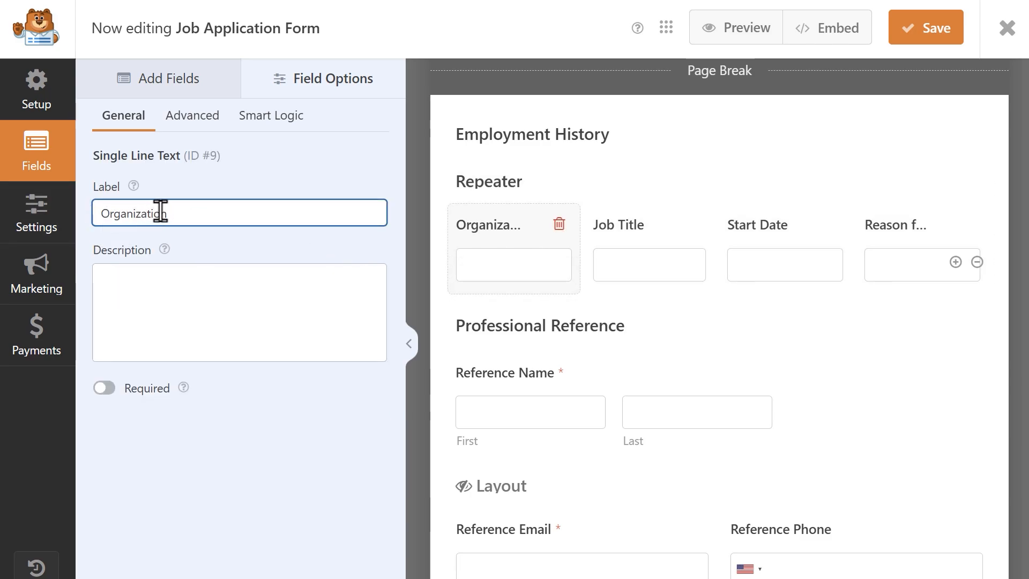
# Step: Add a Repeater field directly below the Professional Reference heading and give it the layout with three equal columns
pyautogui.click(188, 85)
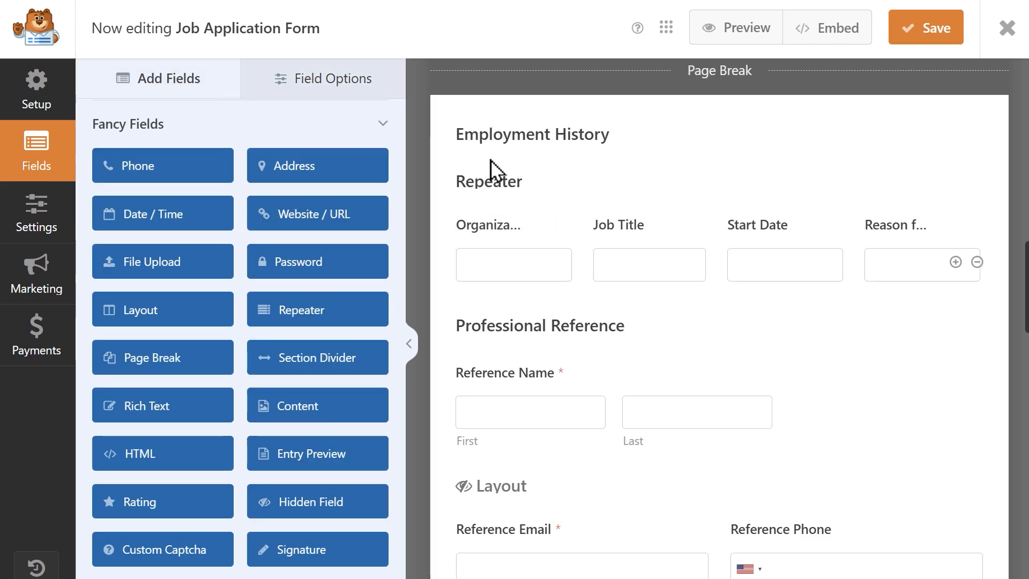
pyautogui.click(520, 174)
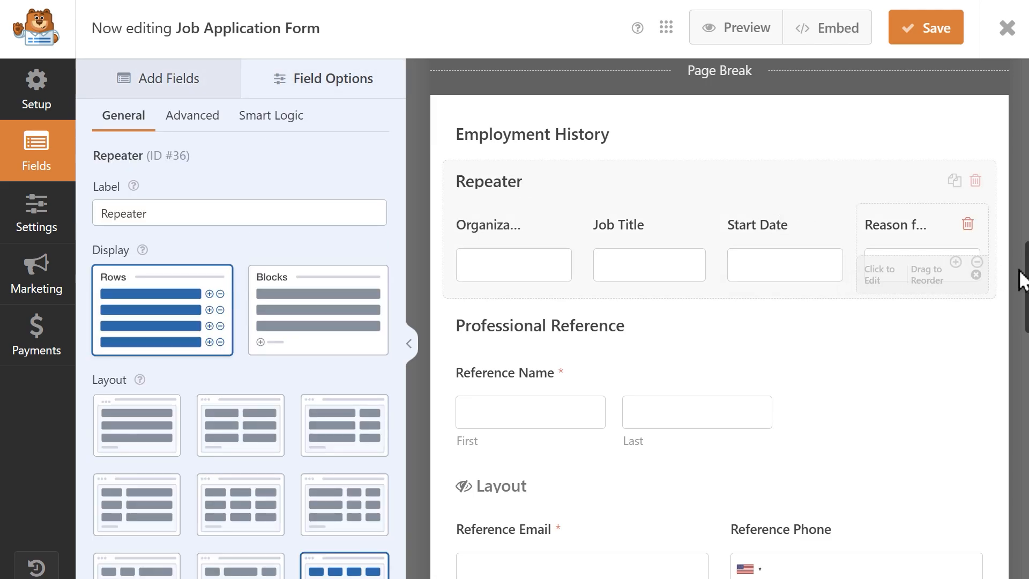
pyautogui.moveTo(1021, 280); pyautogui.dragTo(1025, 314)
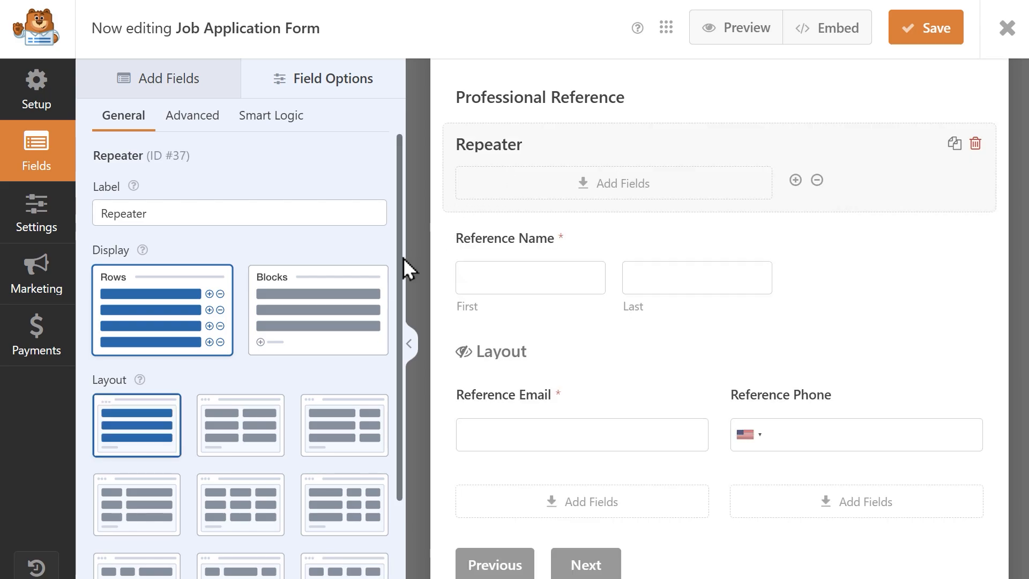
pyautogui.moveTo(403, 259); pyautogui.dragTo(405, 362)
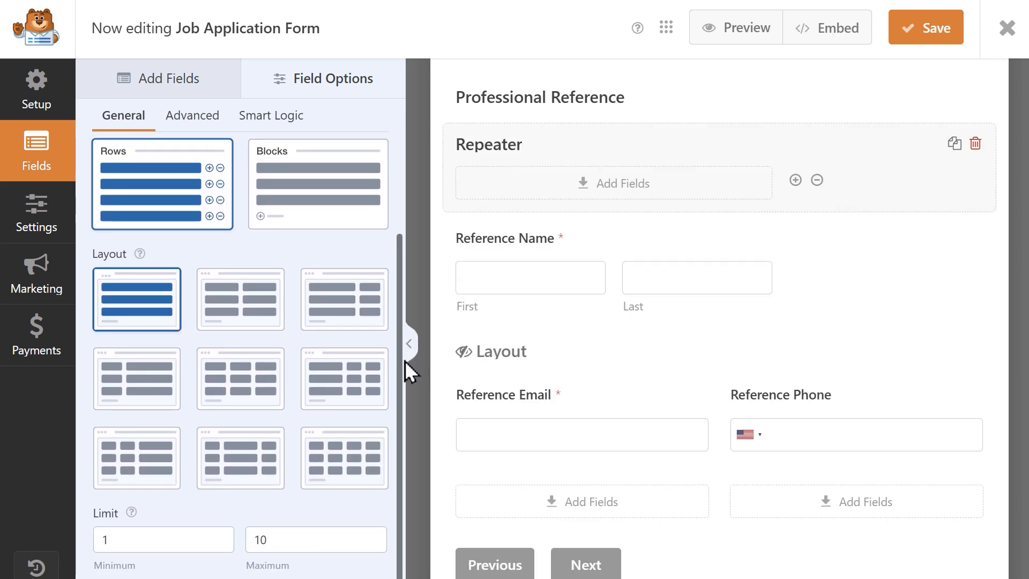
pyautogui.click(266, 459)
pyautogui.click(257, 385)
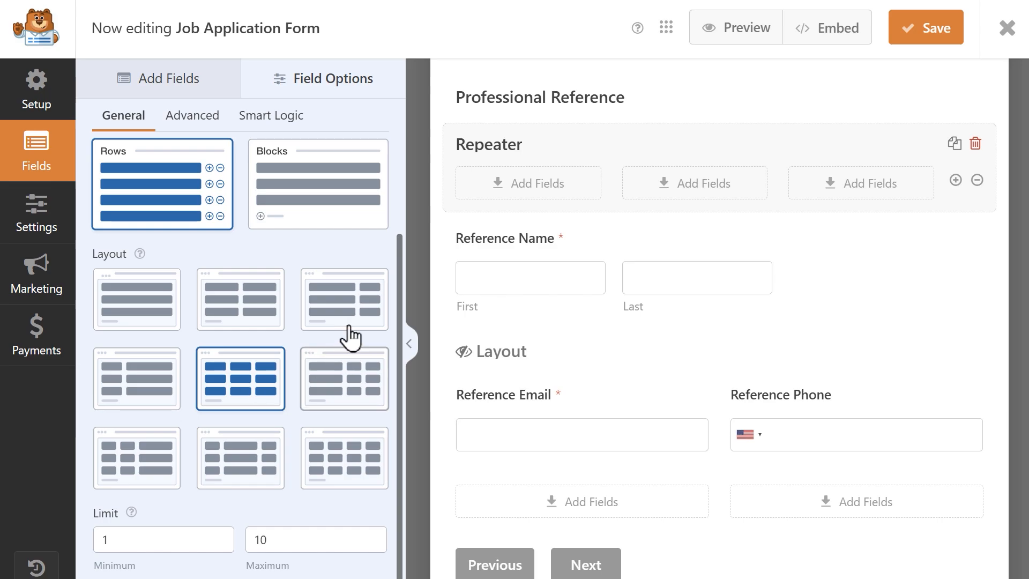
# Step: Set the format of the Reference Name field to Simple
pyautogui.click(484, 260)
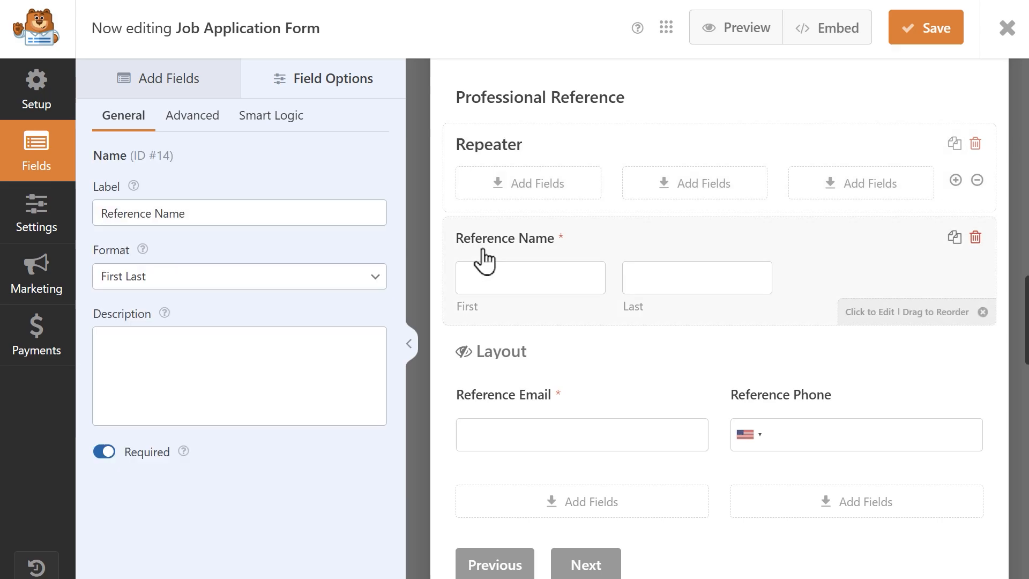
pyautogui.click(352, 280)
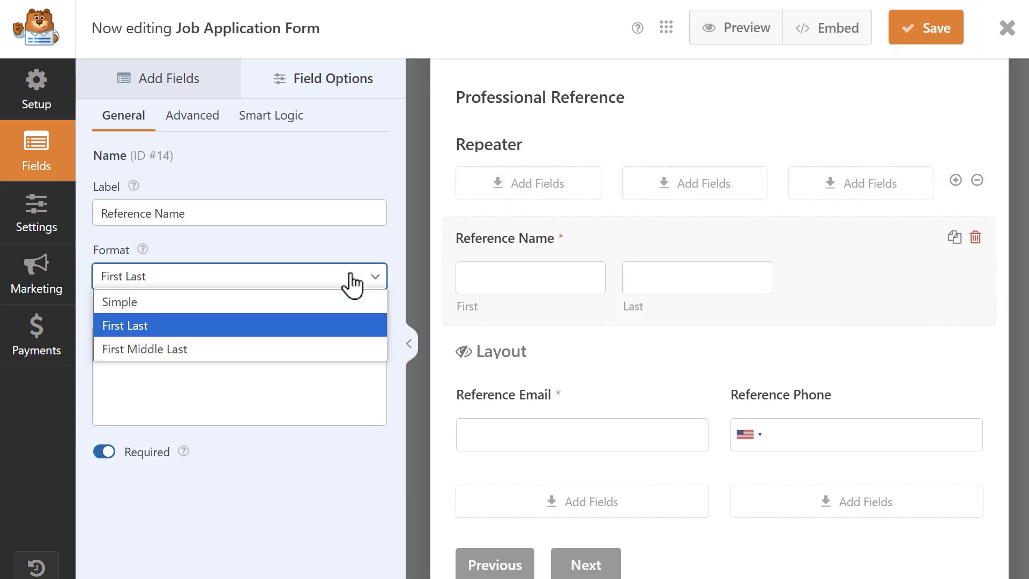
pyautogui.click(309, 300)
# Step: Move Reference Name, Reference Email and Reference Phone, in that order, into the three columns of the Professional Reference repeater
pyautogui.moveTo(454, 259); pyautogui.dragTo(484, 245)
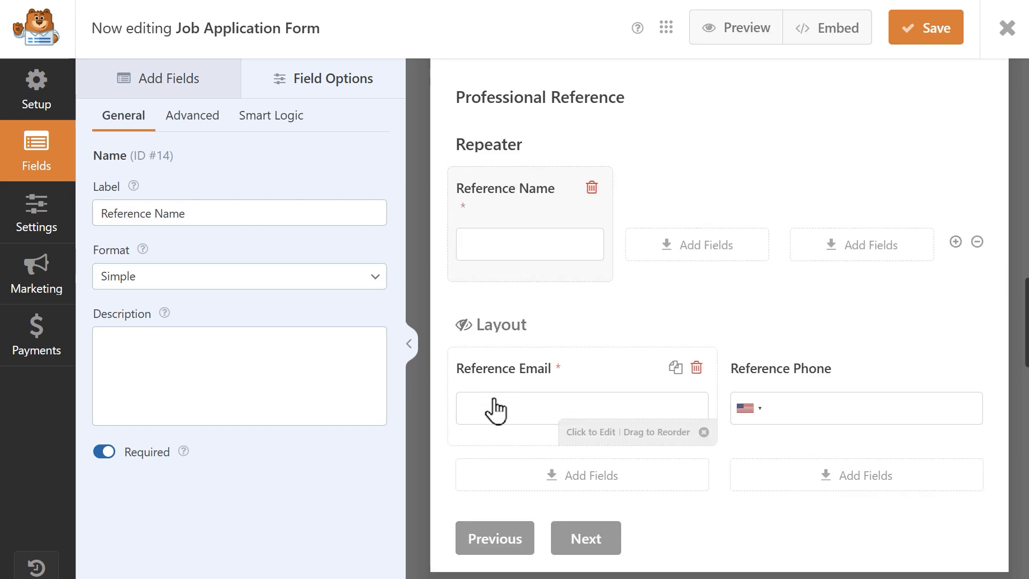
pyautogui.moveTo(495, 410); pyautogui.dragTo(680, 250)
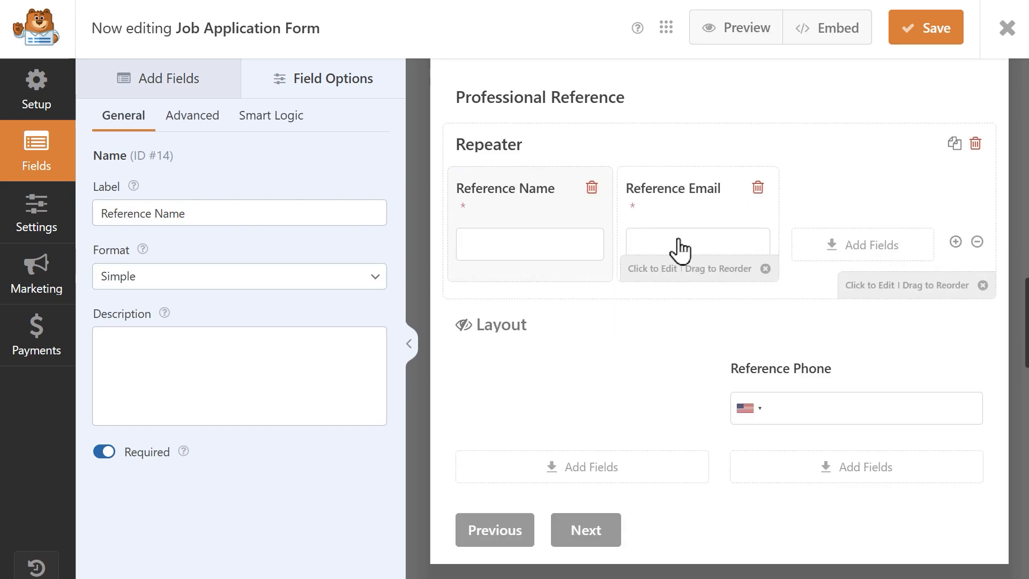
pyautogui.moveTo(772, 386); pyautogui.dragTo(834, 253)
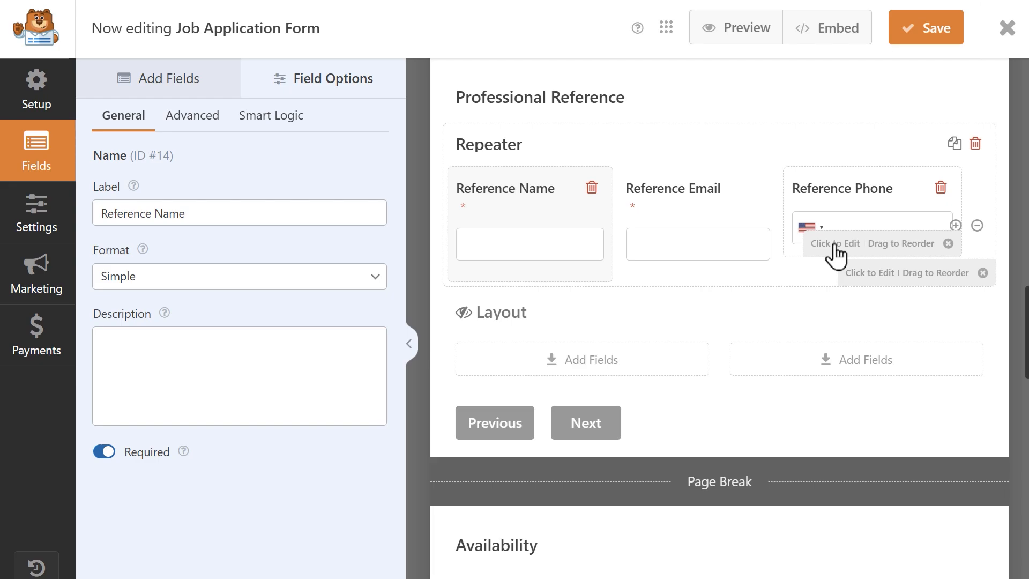
# Step: Delete the empty Layout field below the Professional Reference repeater
pyautogui.click(781, 317)
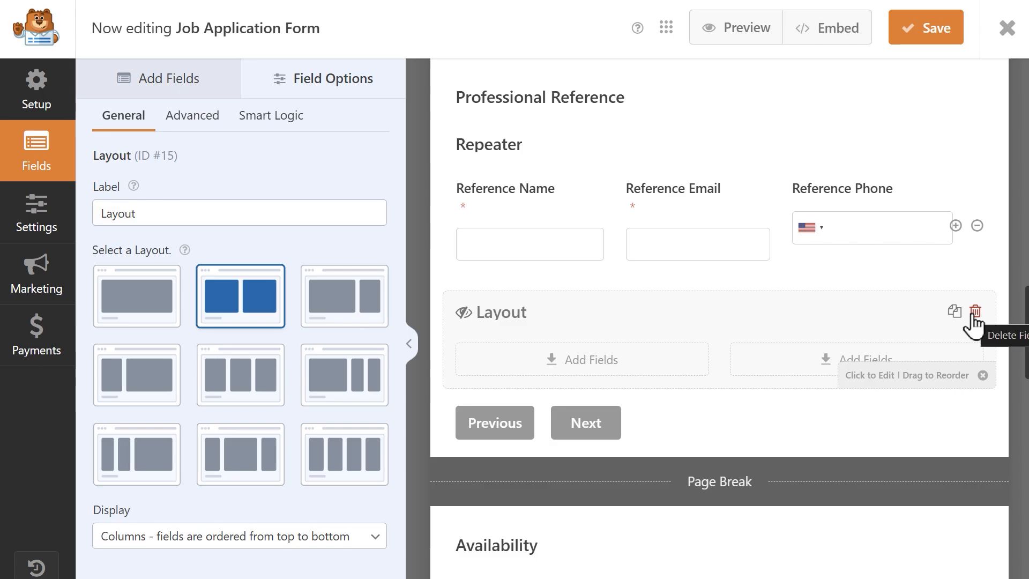
pyautogui.click(974, 322)
pyautogui.click(480, 371)
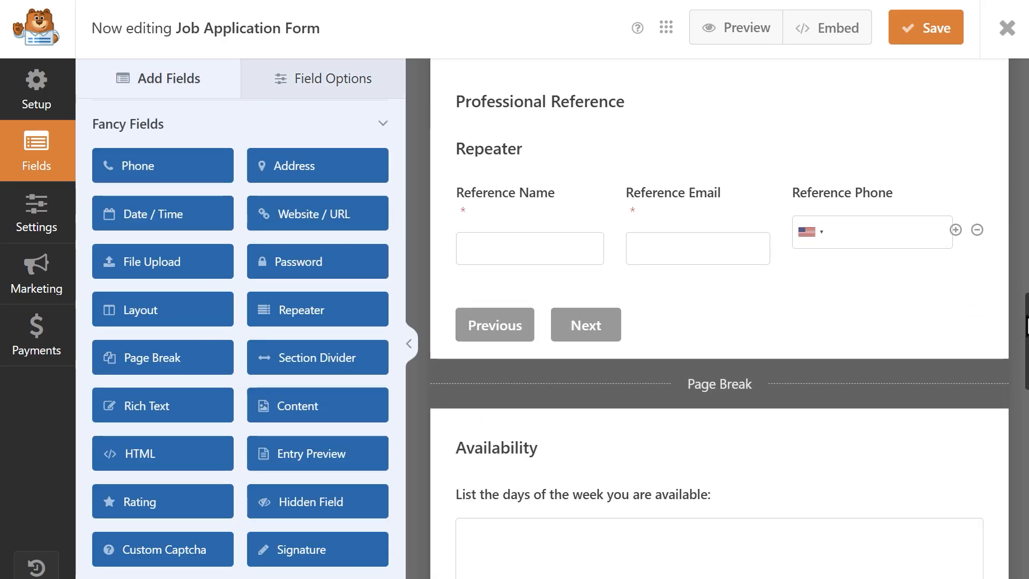
# Step: Open the options of the Attach Resume/CV file upload field near the end of the form
pyautogui.moveTo(1027, 317); pyautogui.dragTo(1028, 279)
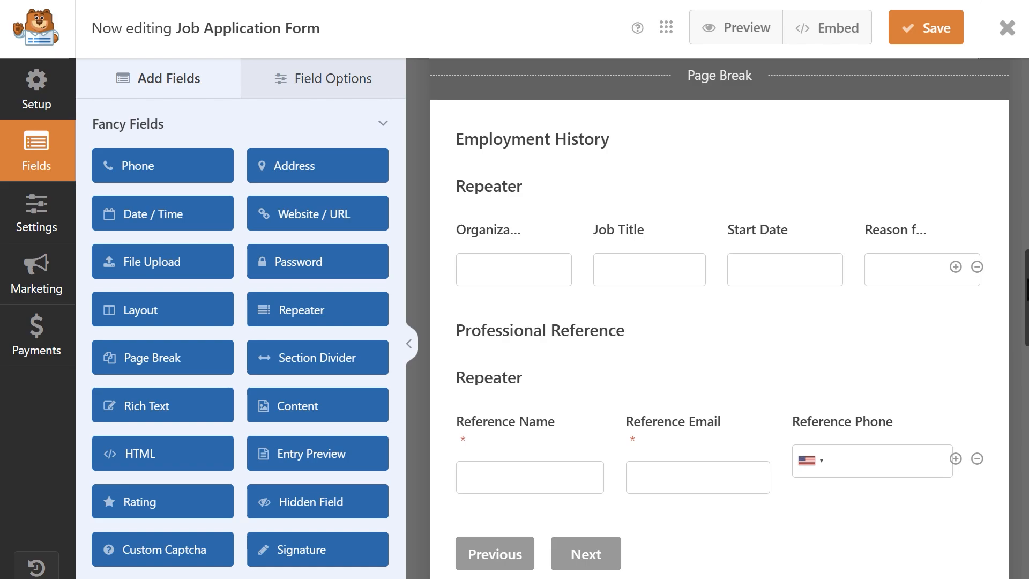
pyautogui.moveTo(1026, 281); pyautogui.dragTo(1022, 476)
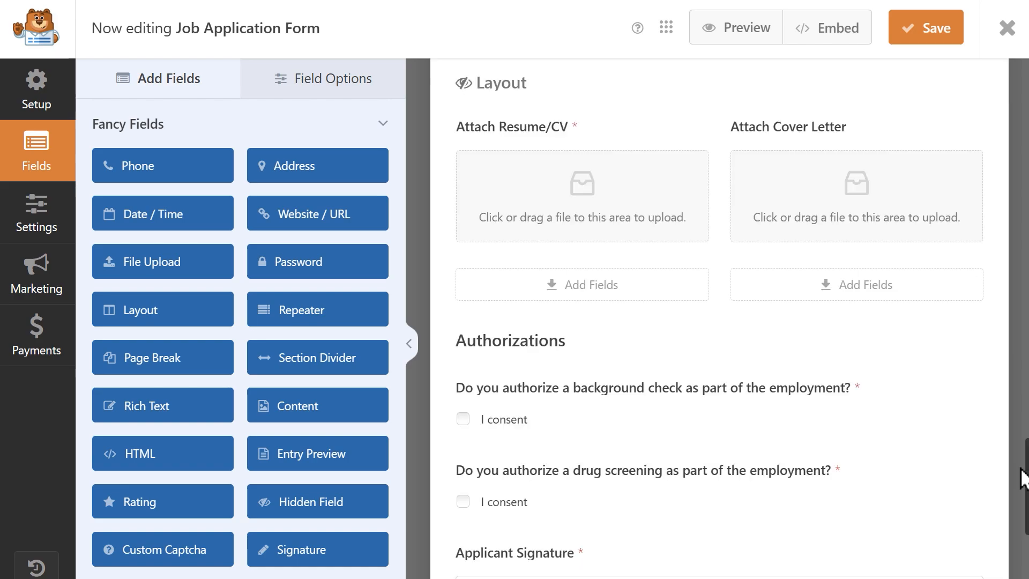
pyautogui.click(666, 185)
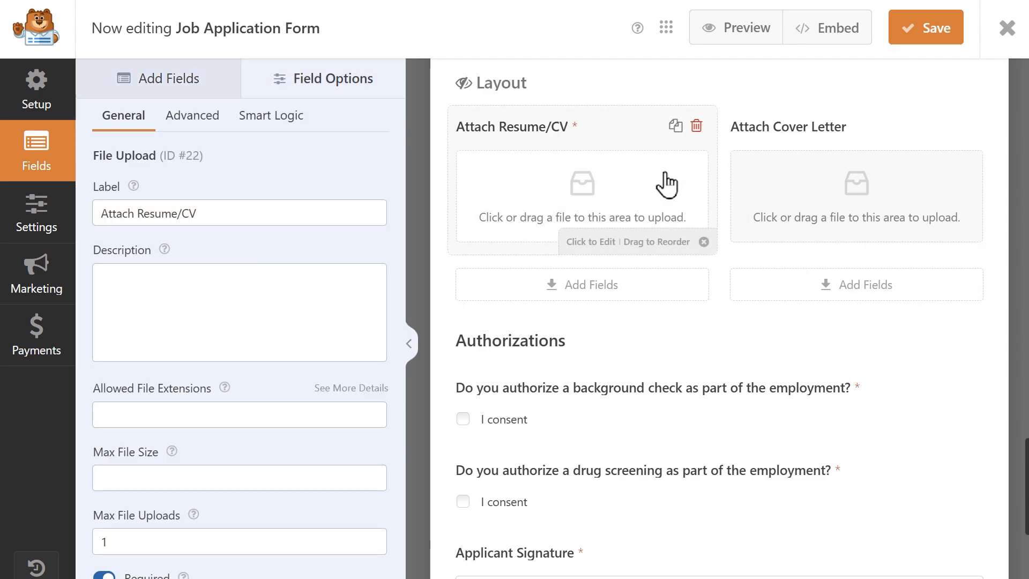
pyautogui.click(305, 298)
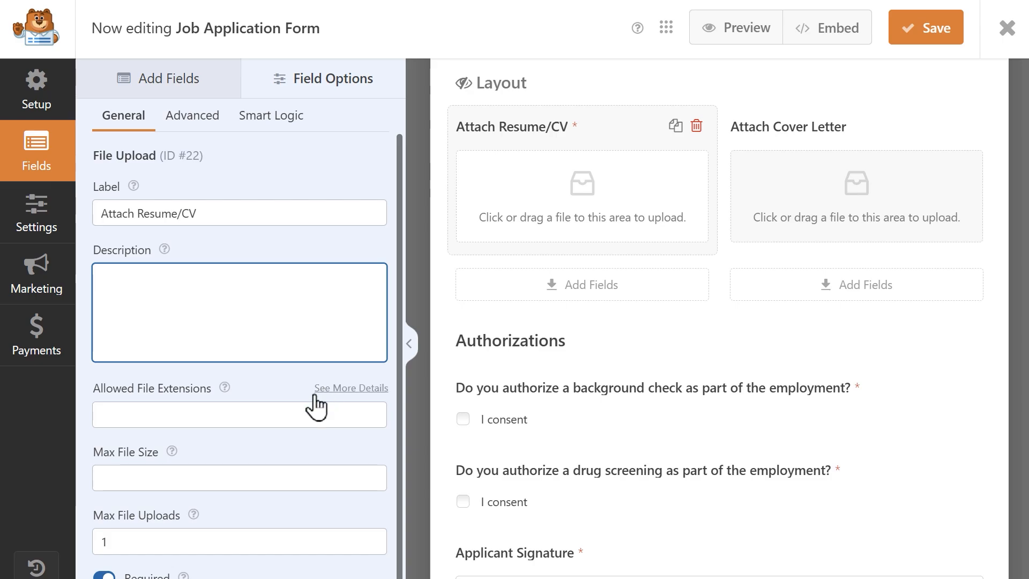
# Step: Try .pdf,.docx as the allowed file extensions for Attach Resume/CV, clear the entry, and check the file size and upload limits
pyautogui.click(283, 417)
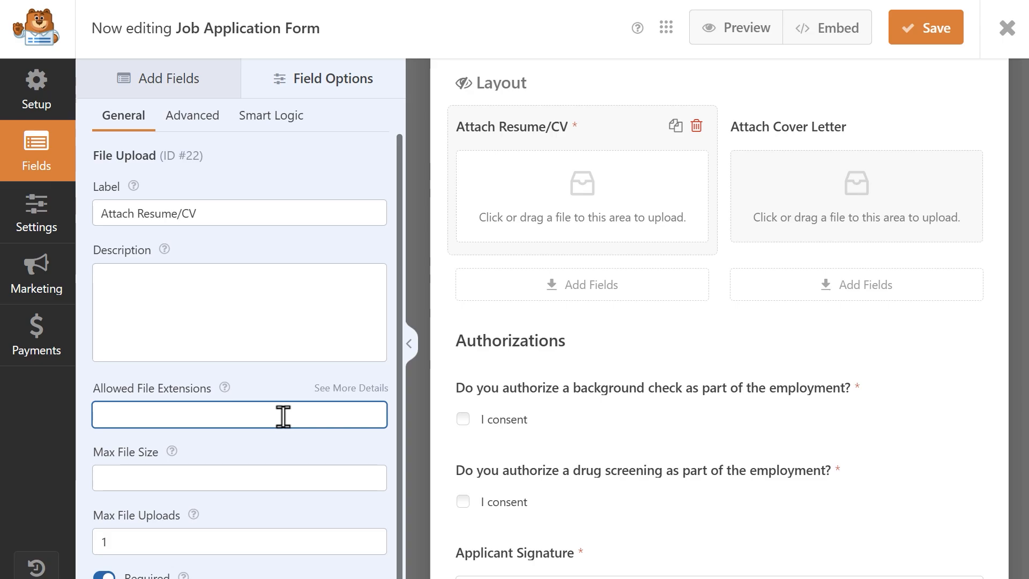
pyautogui.write('.pdf,.docx')
pyautogui.hotkey('ctrl', 'a')
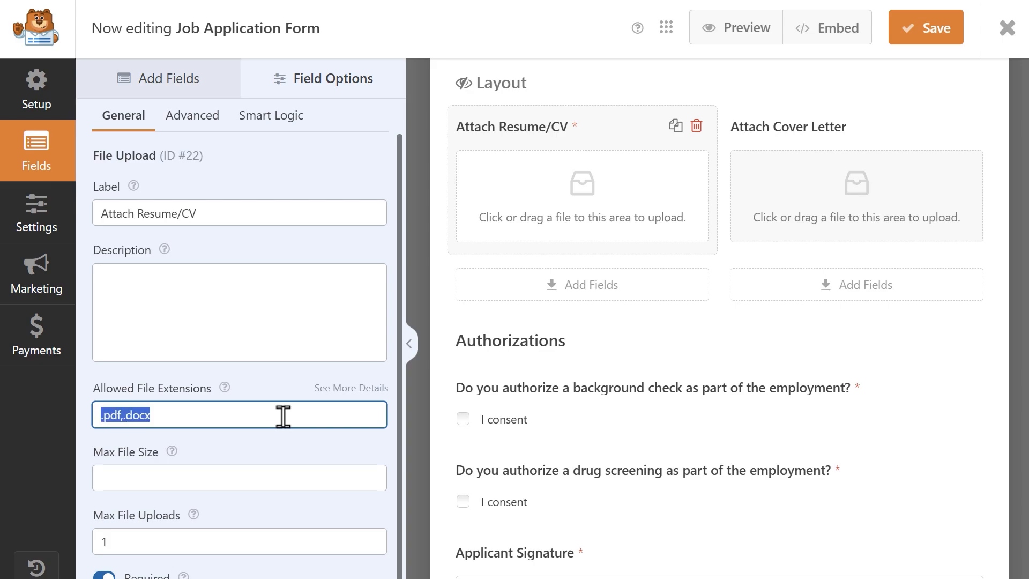
pyautogui.press('BackSpace')
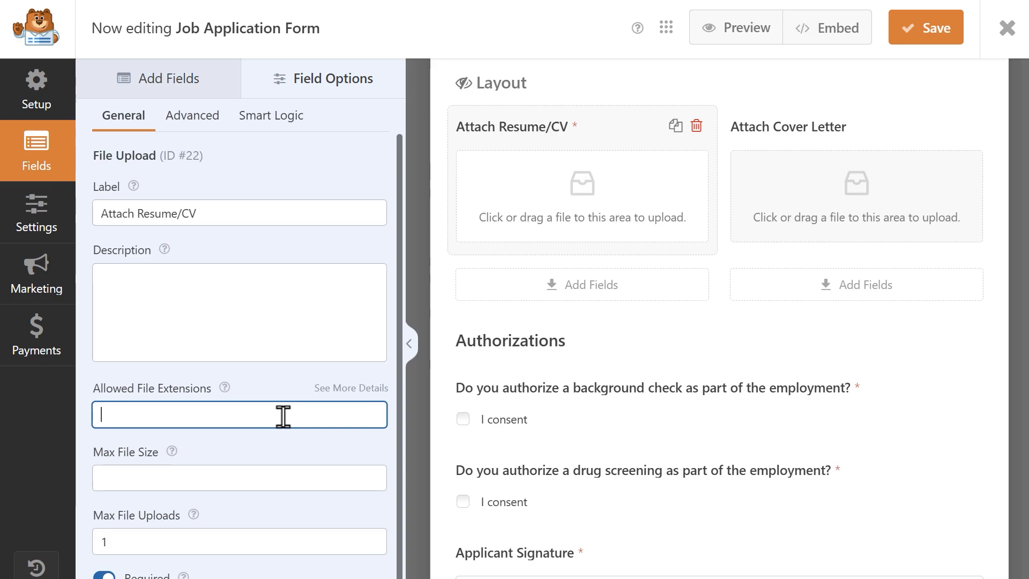
pyautogui.click(307, 482)
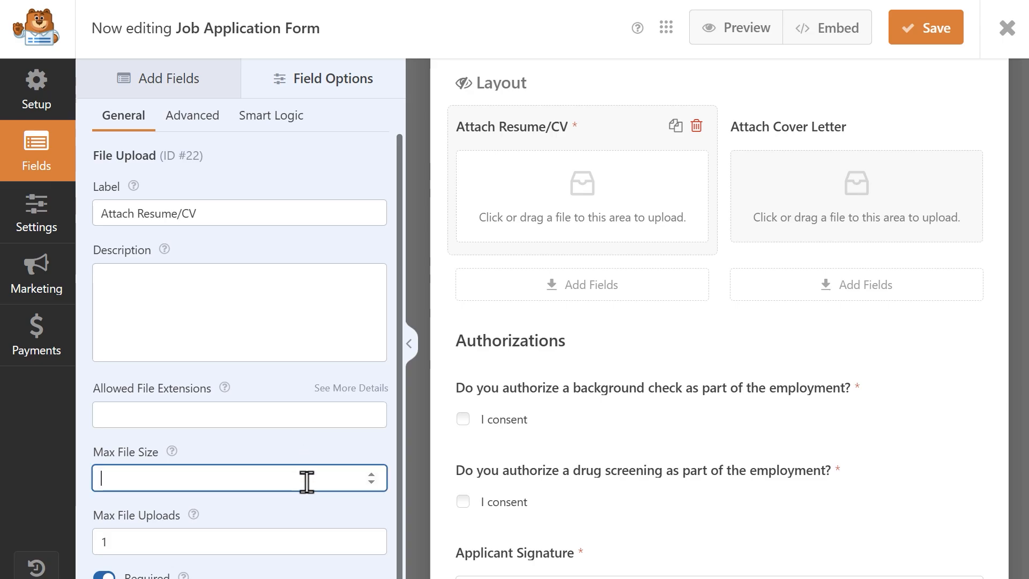
pyautogui.click(279, 536)
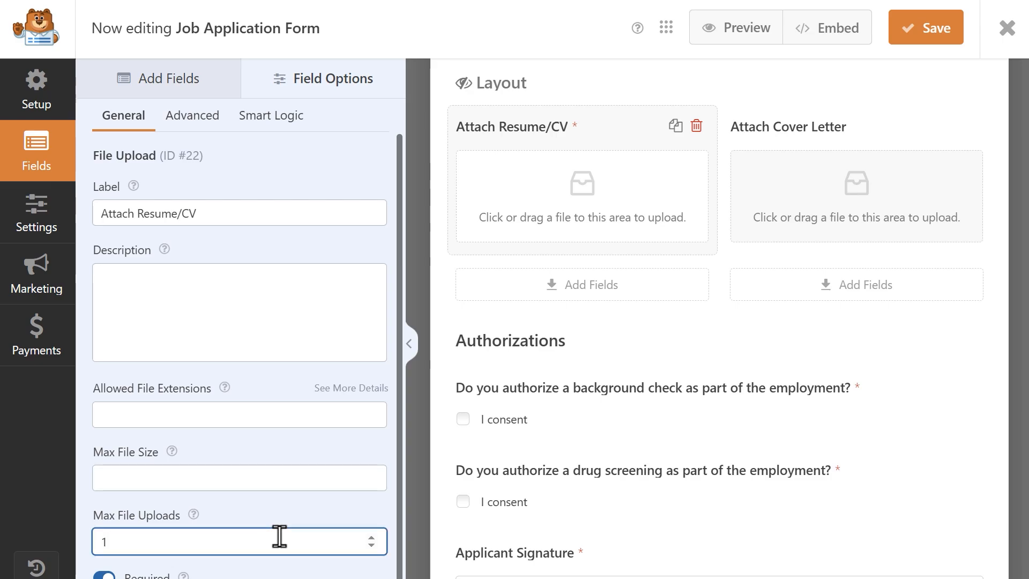
# Step: Enable file access restrictions for the Attach Resume/CV field and set its User Restriction to Logged-in Users
pyautogui.click(198, 115)
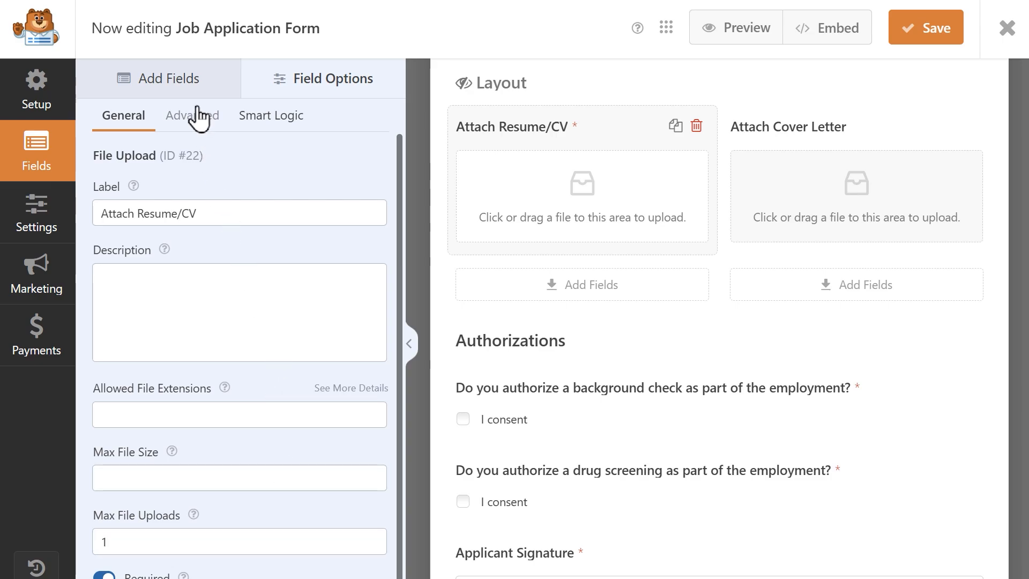
pyautogui.click(103, 314)
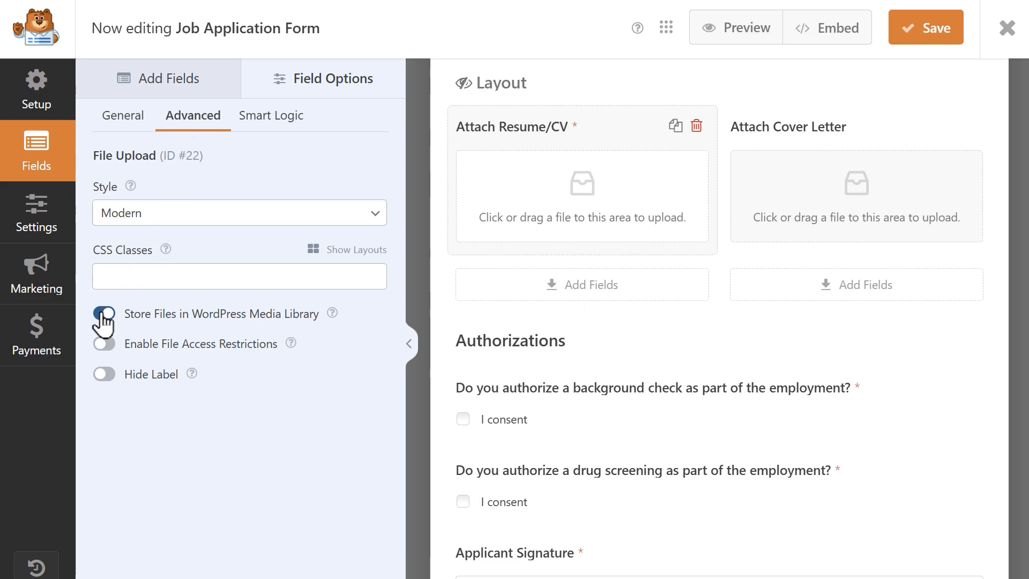
pyautogui.click(104, 345)
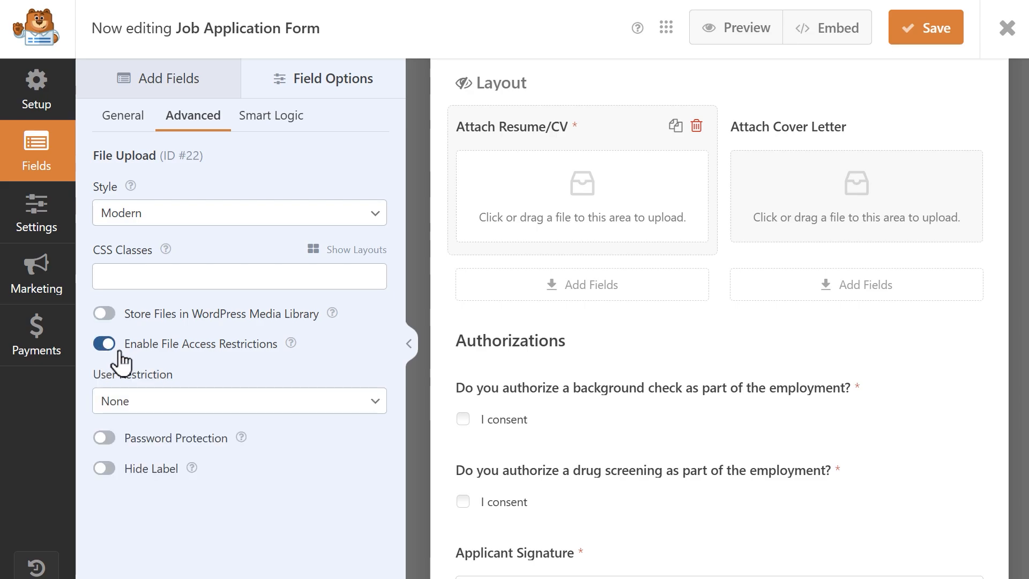
pyautogui.click(321, 407)
pyautogui.click(268, 446)
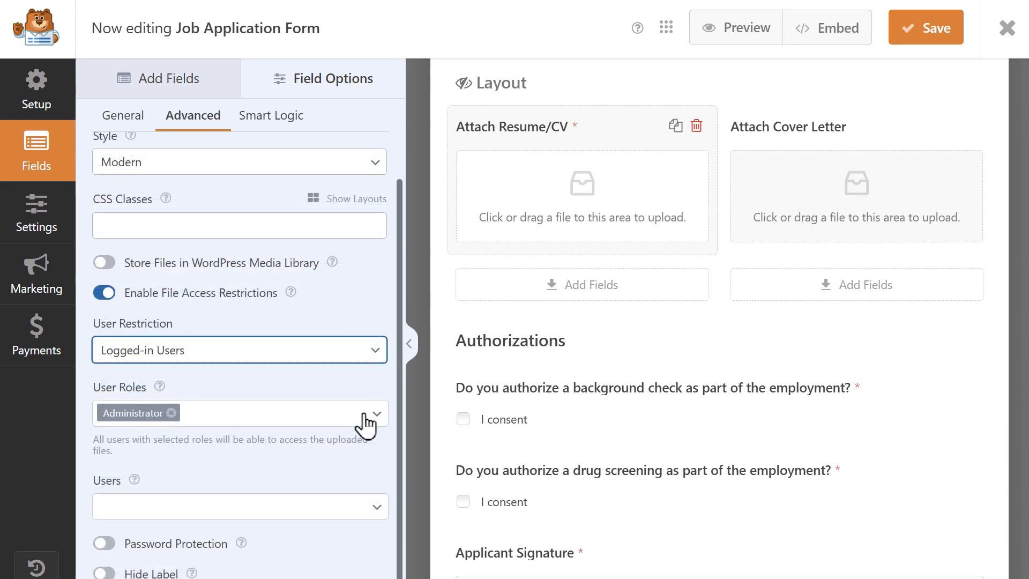
# Step: Look over the user roles that can be granted access to the uploaded files and save the form
pyautogui.click(366, 423)
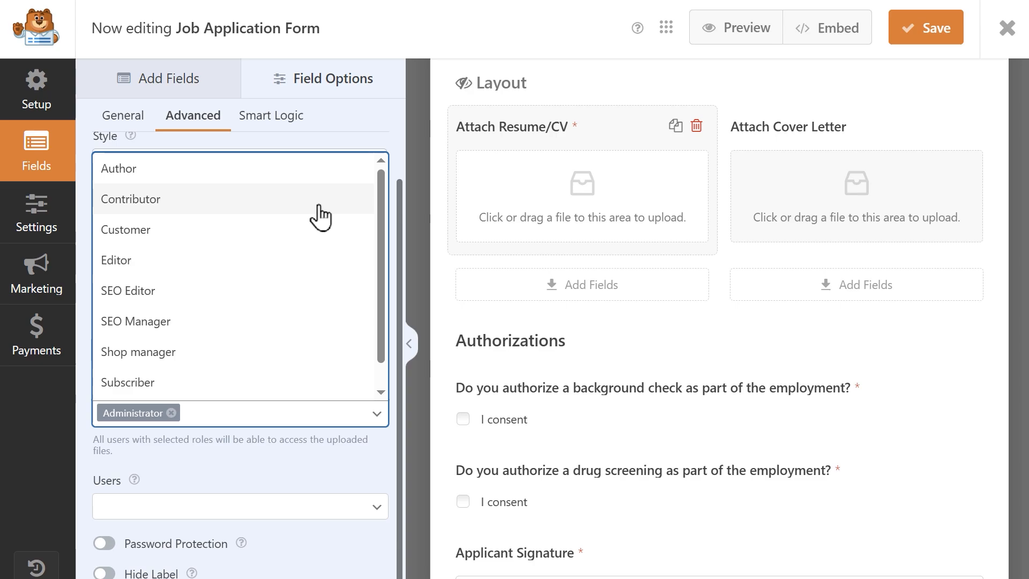
pyautogui.click(256, 477)
pyautogui.click(923, 32)
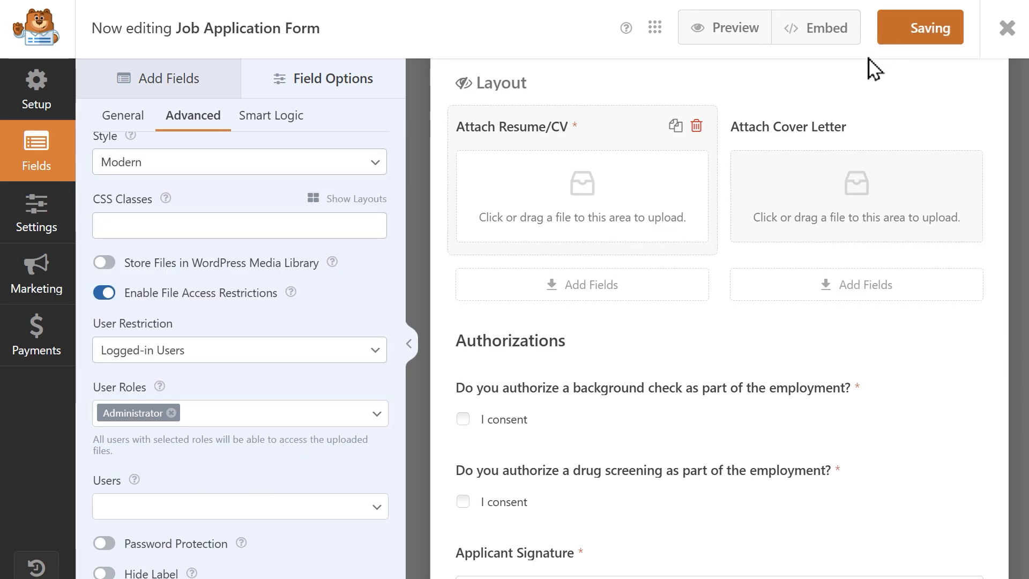
# Step: Enable file upload attachments in the form's Default Notification
pyautogui.click(53, 221)
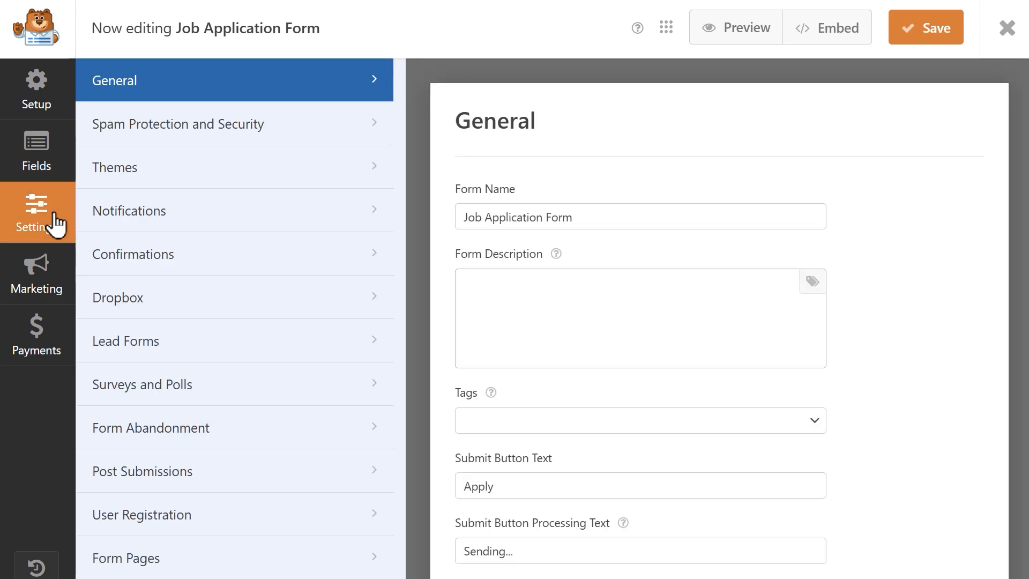
pyautogui.click(237, 216)
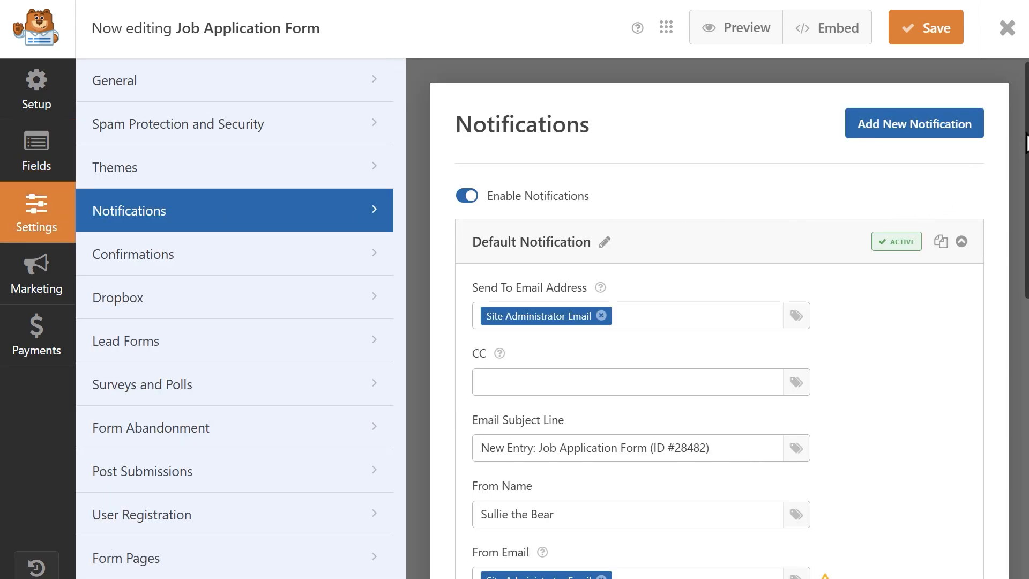
pyautogui.scroll(-3, 1015, 160)
pyautogui.scroll(-8, 919, 474)
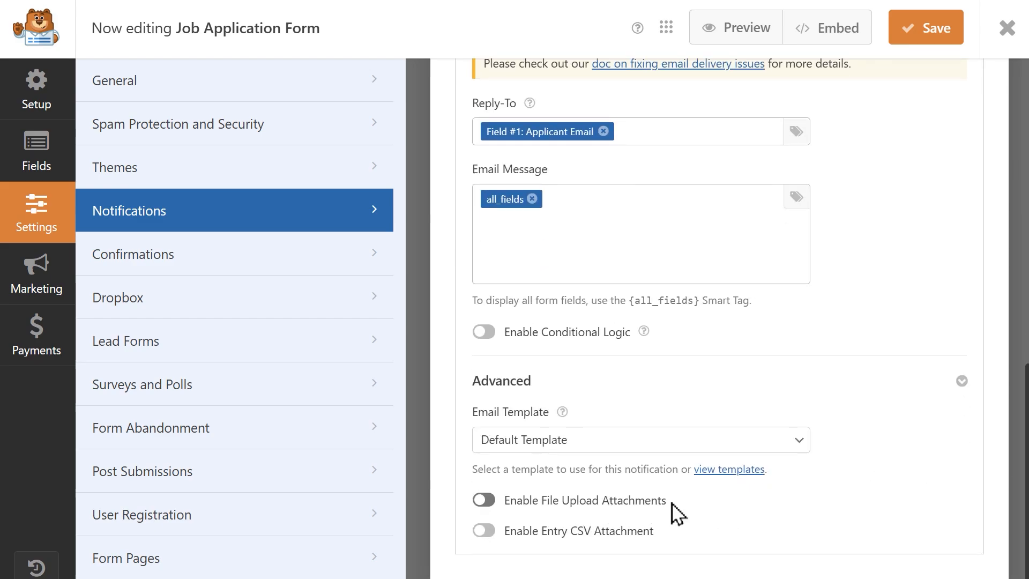
pyautogui.click(485, 502)
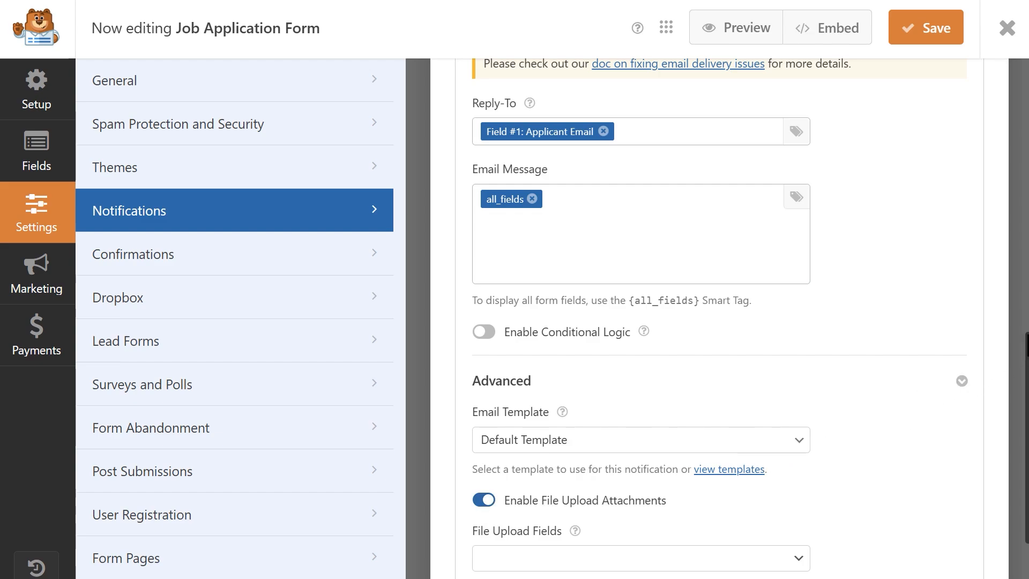
# Step: Choose Attach Cover Letter as the file upload field attached to the notification email
pyautogui.moveTo(1027, 343); pyautogui.dragTo(1027, 400)
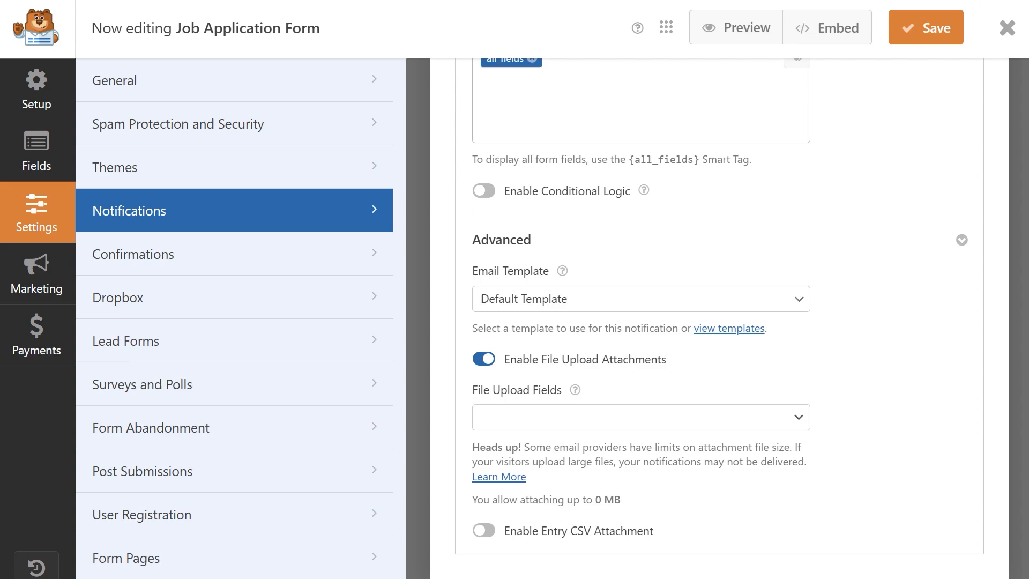
pyautogui.click(785, 429)
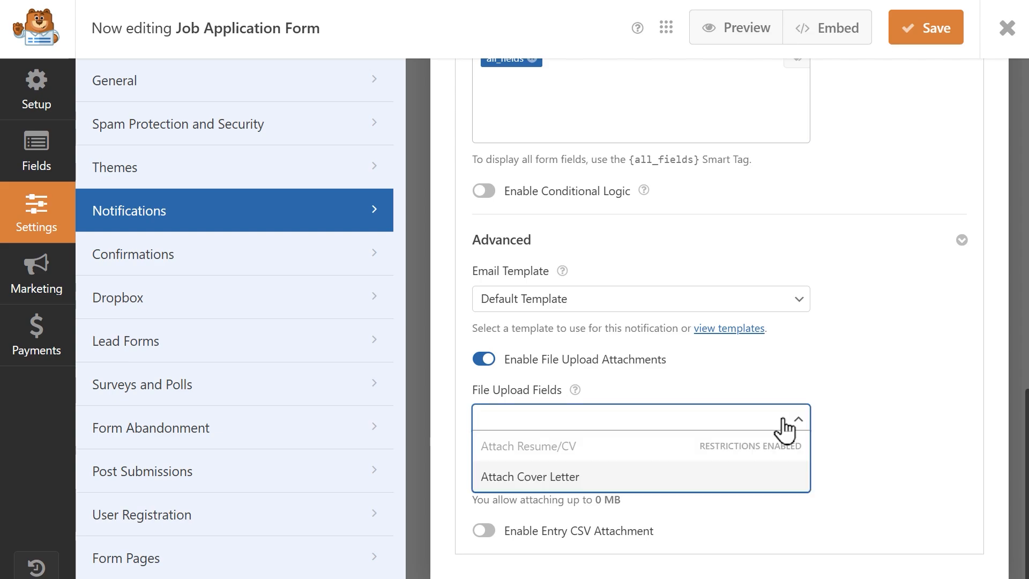
pyautogui.click(581, 481)
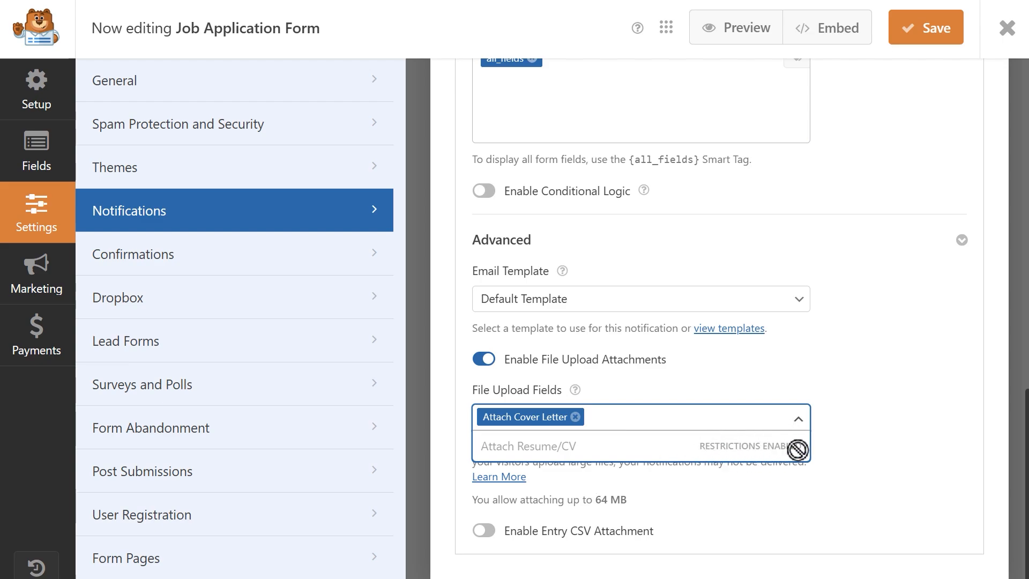
pyautogui.click(872, 449)
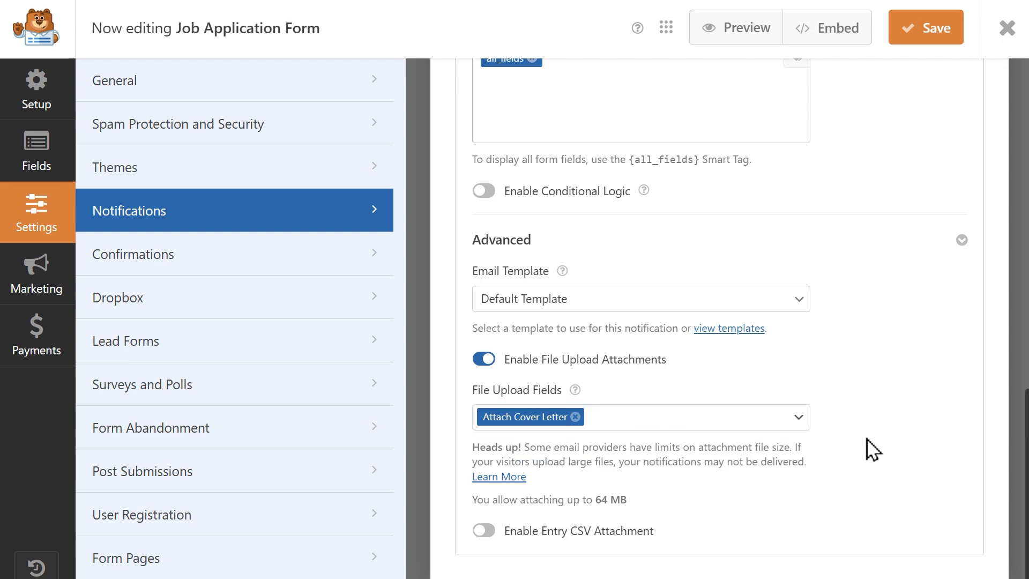
# Step: Save the Job Application Form with its notification attachment settings
pyautogui.click(914, 36)
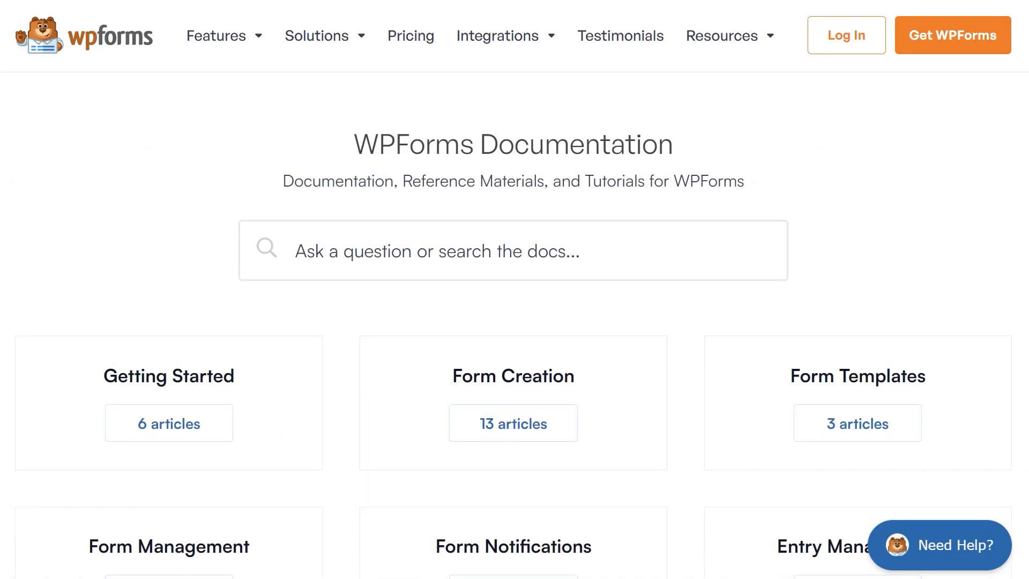
# Step: Look over the article categories in the WPForms Documentation and the support request form on the account's Support page
pyautogui.scroll(-6, 514, 290)
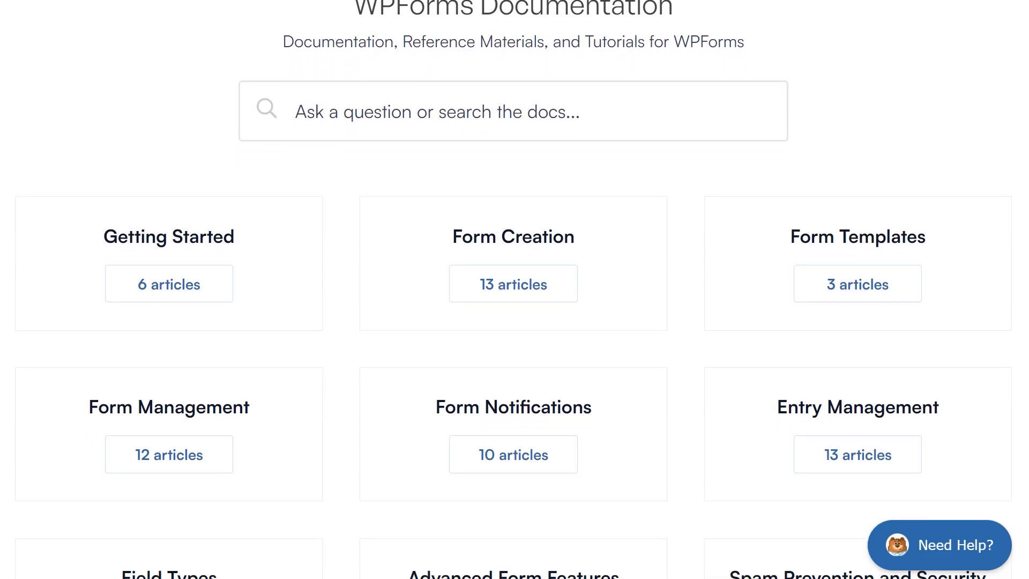
pyautogui.scroll(-7, 514, 289)
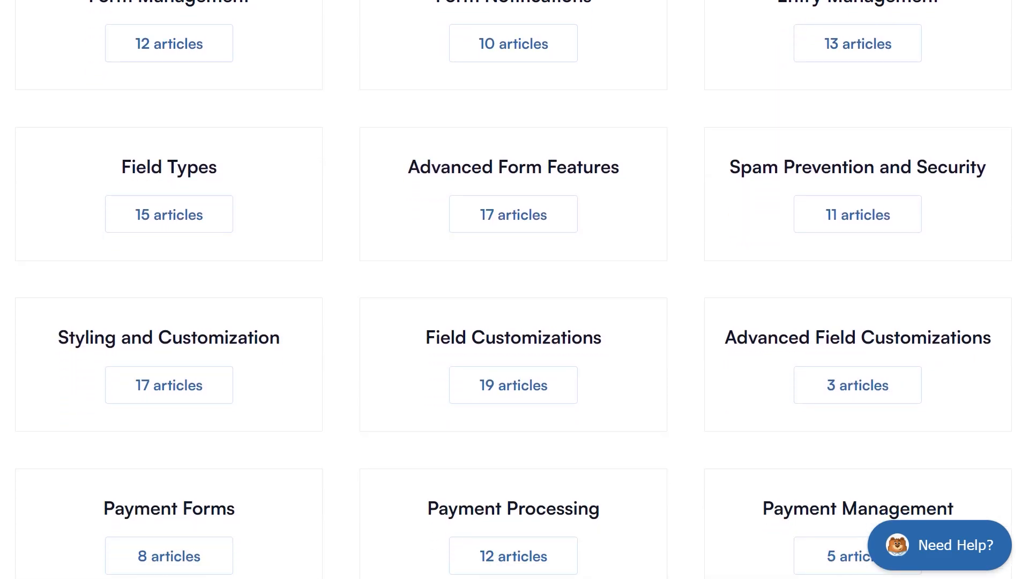
pyautogui.scroll(-6, 514, 289)
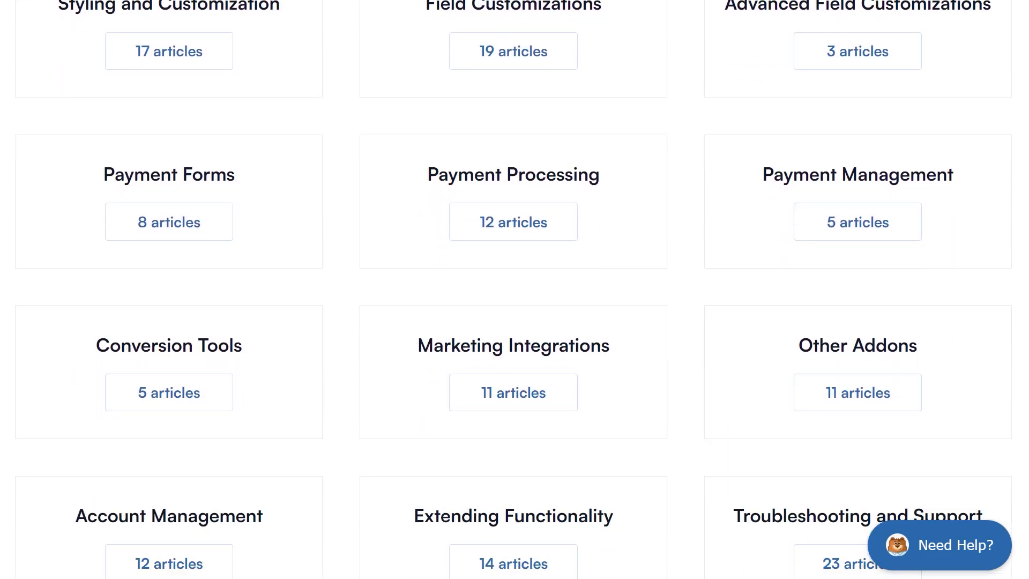
pyautogui.scroll(-2, 515, 290)
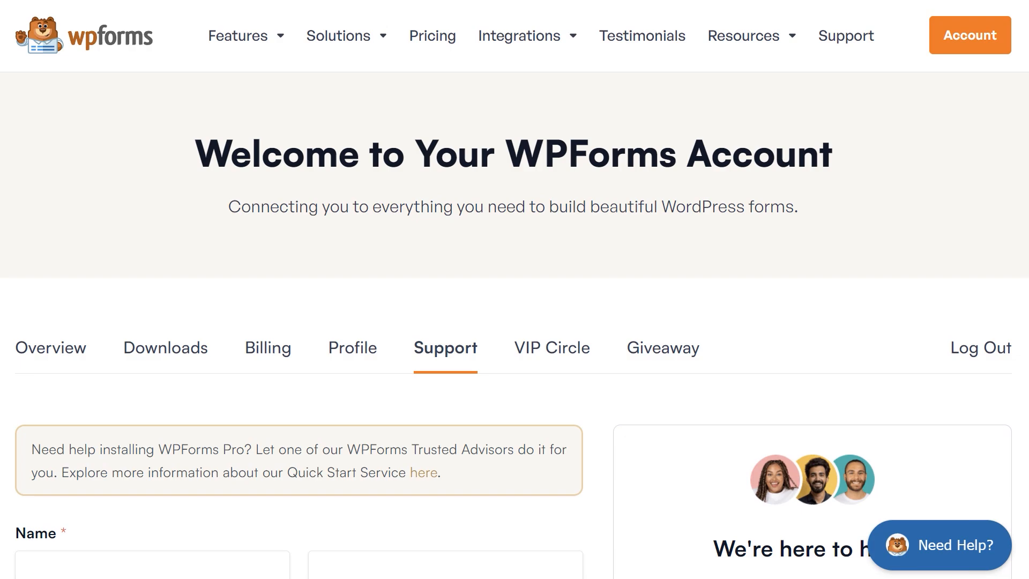
pyautogui.scroll(-7, 514, 289)
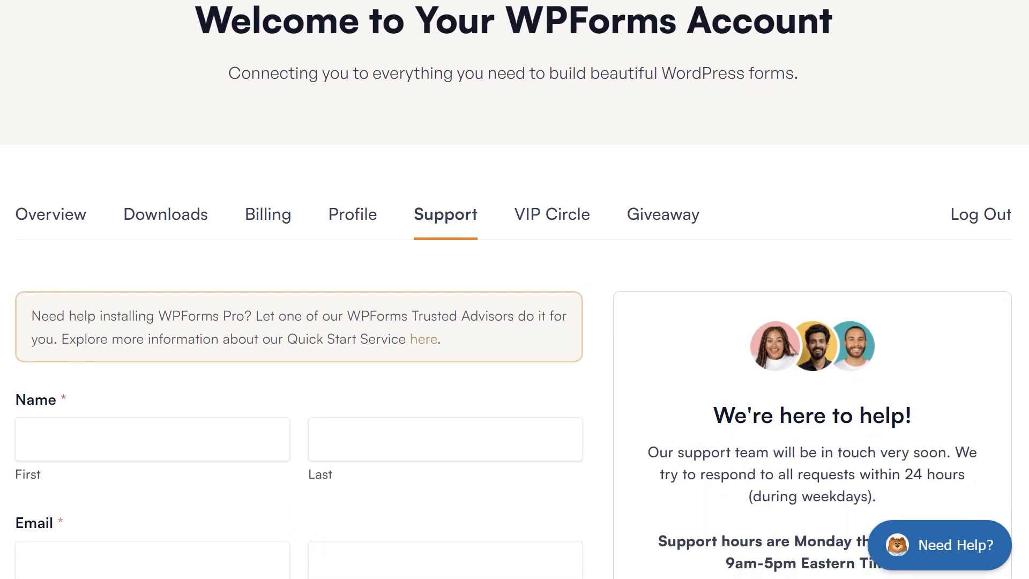
pyautogui.scroll(-2, 515, 289)
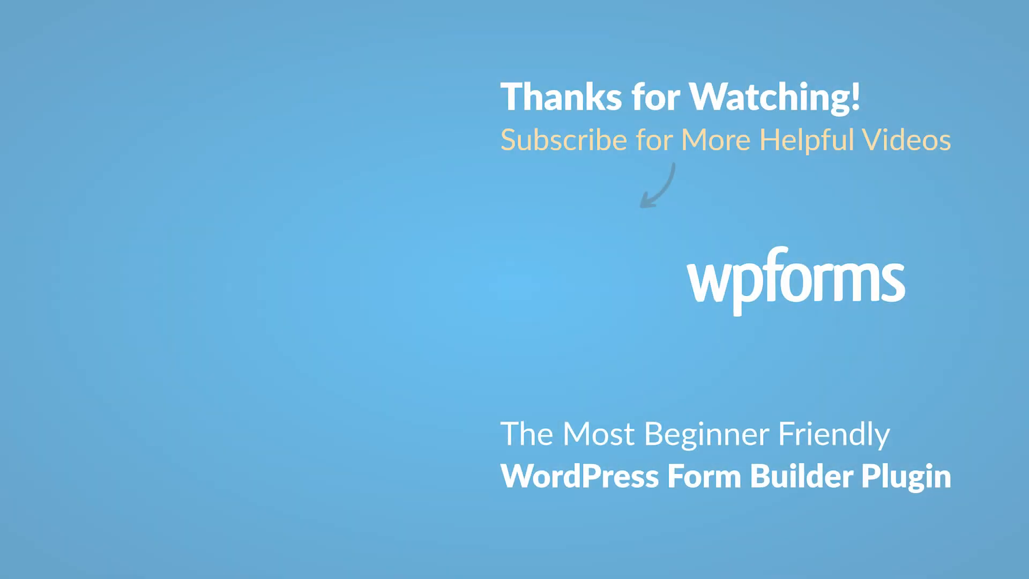